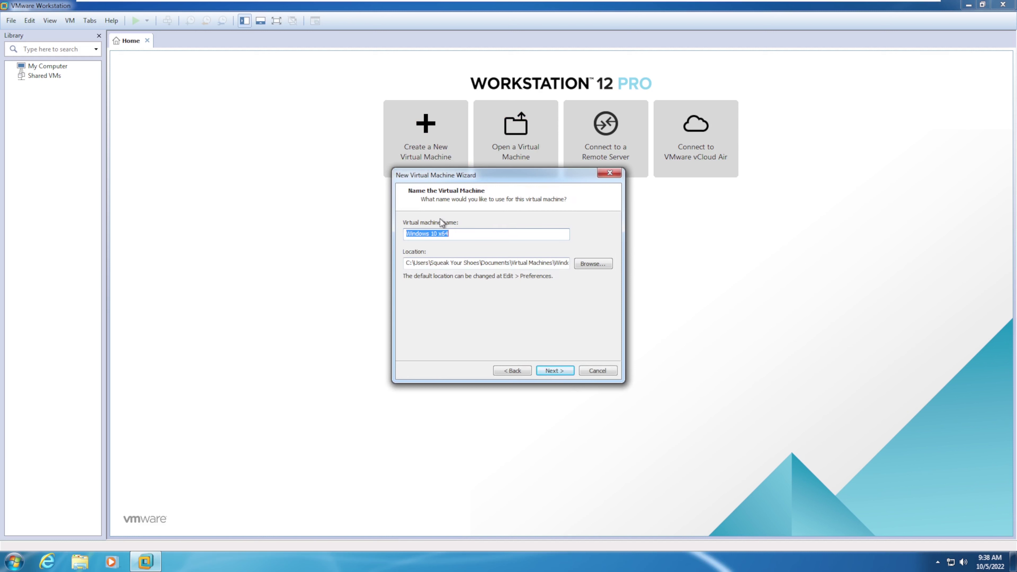
Name the new VM 'Windows 11', store its 60 GB disk as a single file, and finish the wizard.
{"action": "left_click_drag", "start_coordinate": [454, 234], "coordinate": [435, 244]}
{"action": "key", "text": "BackSpace"}
{"action": "key", "text": "Return"}
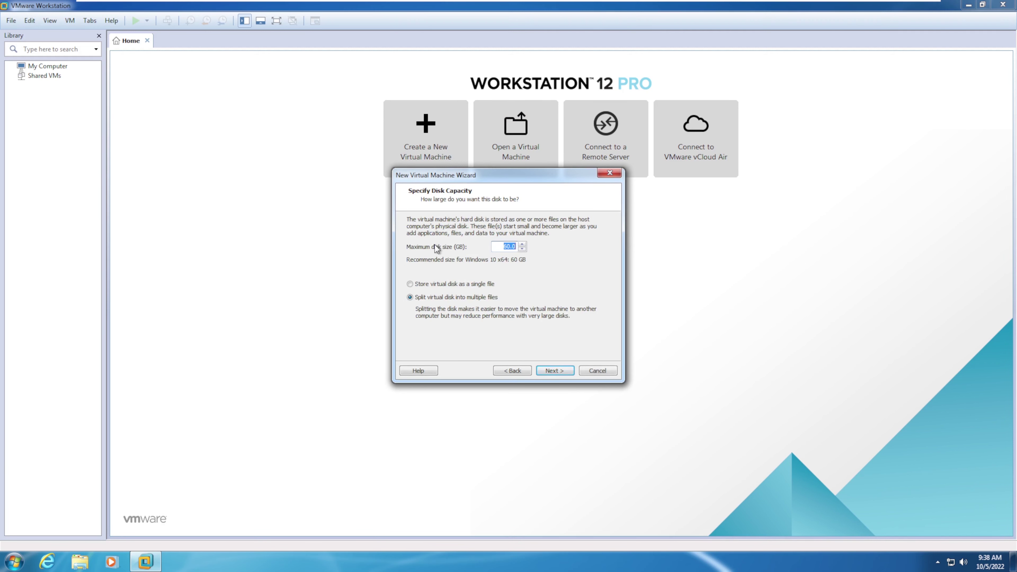
{"action": "left_click", "coordinate": [442, 284]}
{"action": "left_click", "coordinate": [555, 370]}
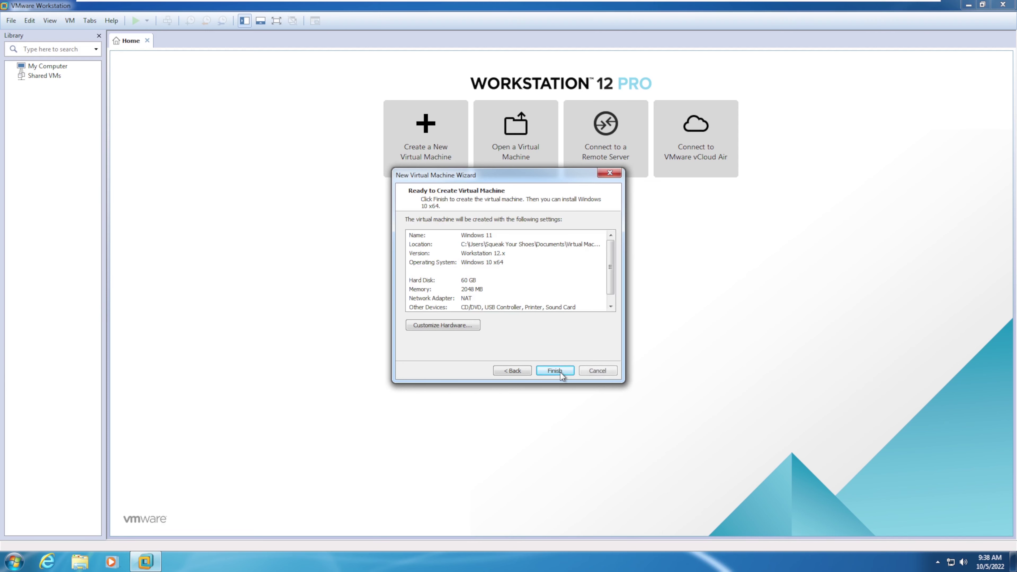
{"action": "left_click", "coordinate": [558, 374]}
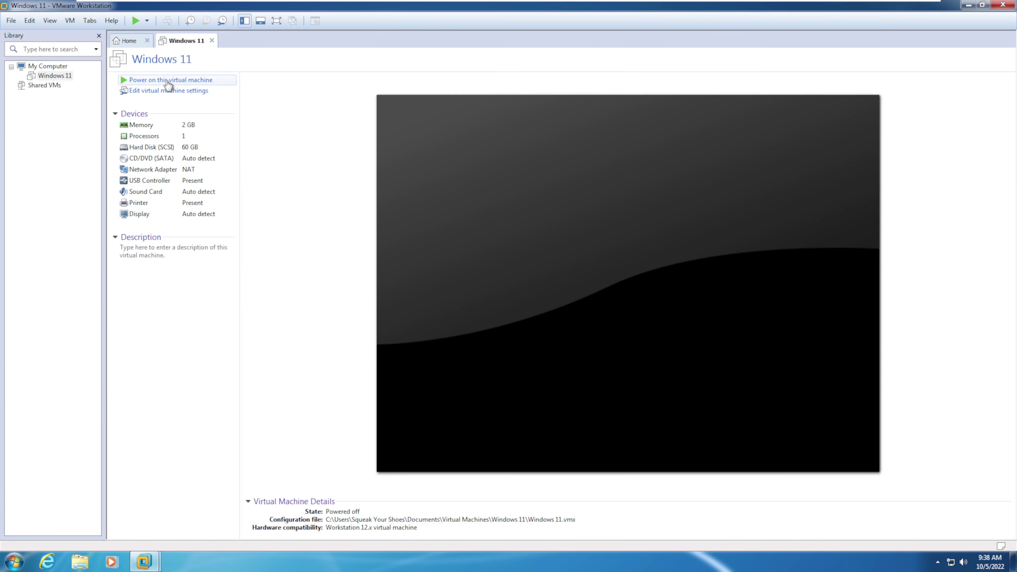
Open the Windows 11 machine's settings and view the host's 16.0 GB installed RAM.
{"action": "left_click", "coordinate": [164, 91]}
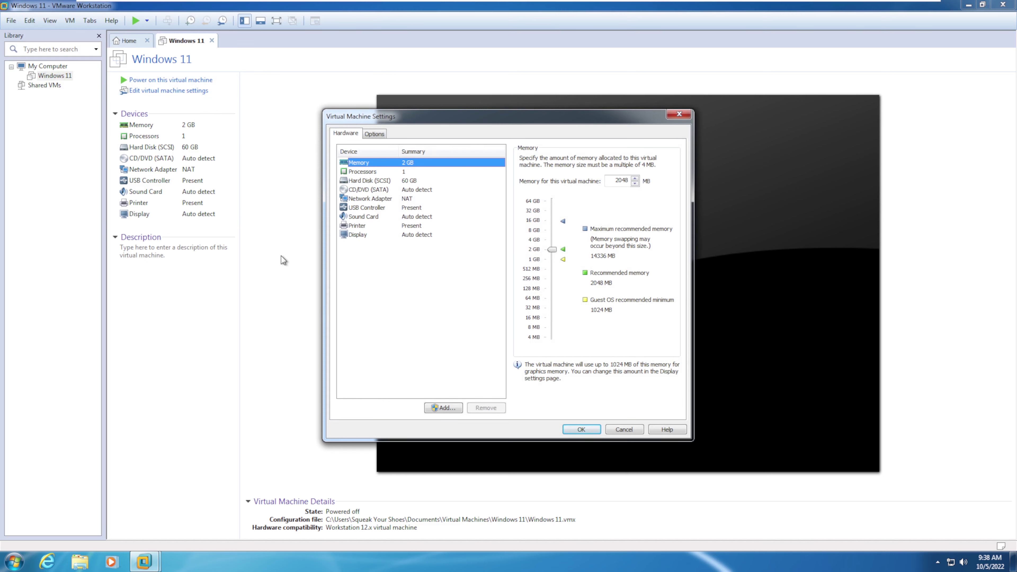
{"action": "key", "text": "super"}
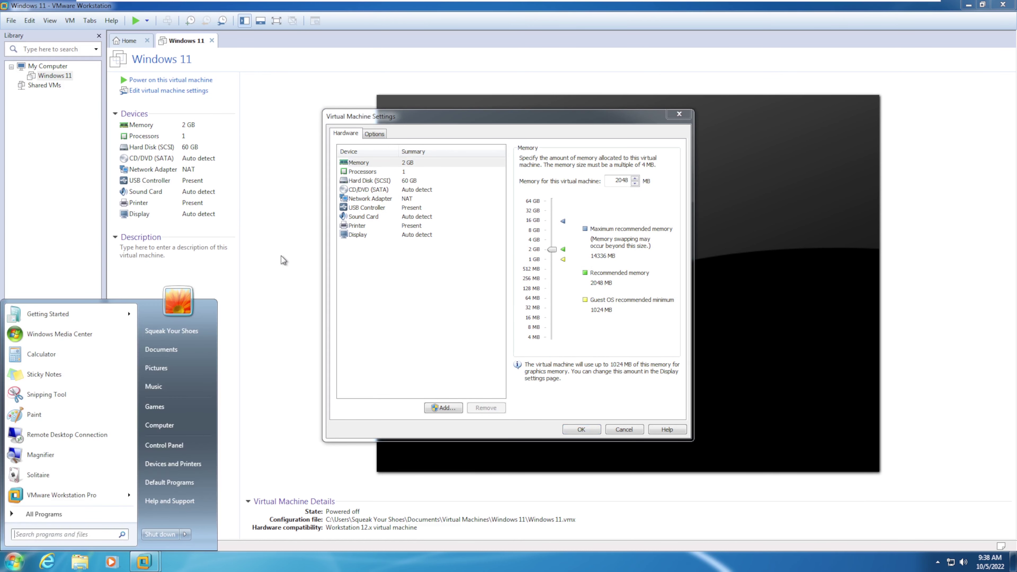
{"action": "key", "text": "super"}
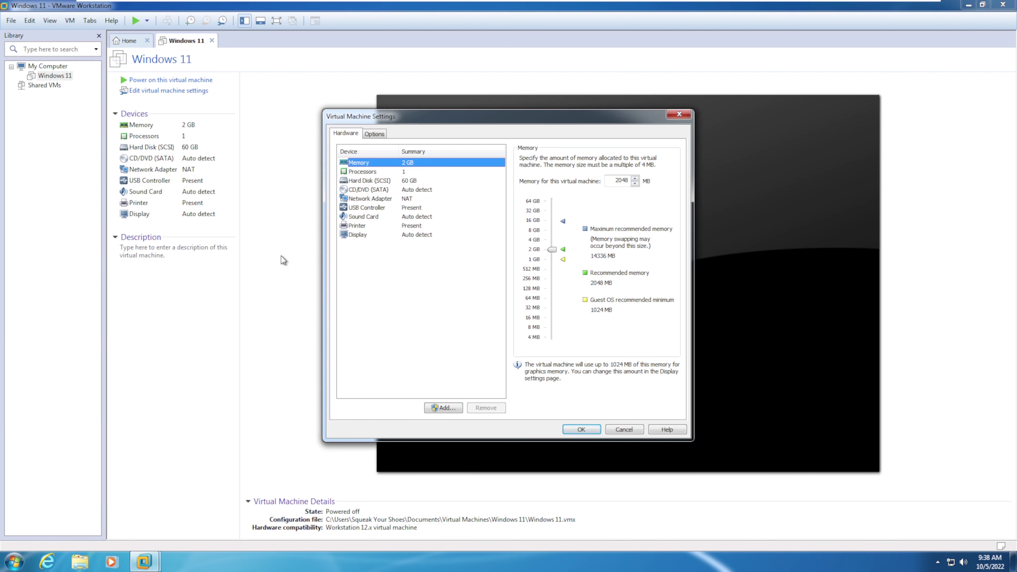
{"action": "key", "text": "super+Pause"}
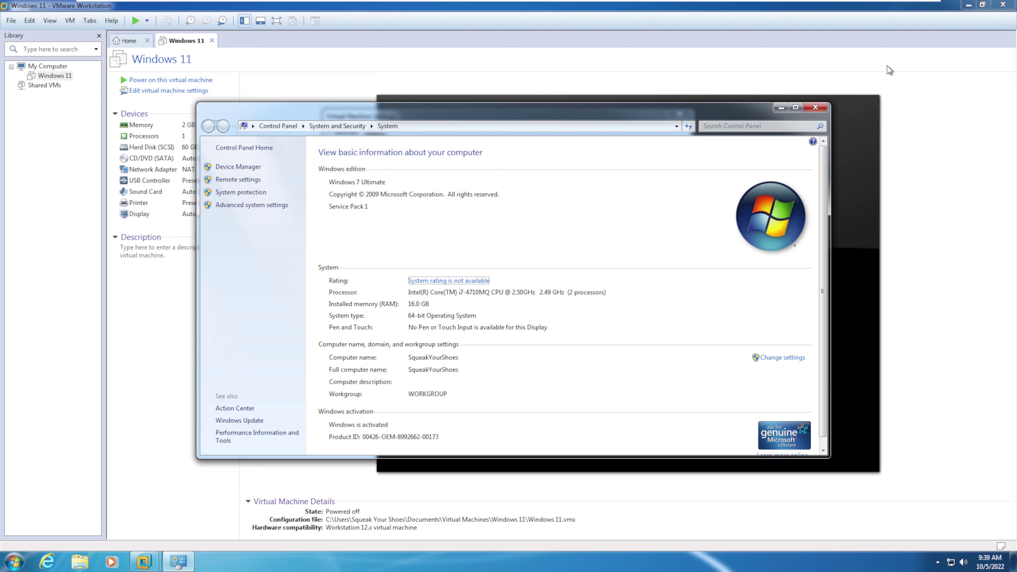
Close the host System window and set the VM's memory to 4096 MB.
{"action": "left_click", "coordinate": [815, 107]}
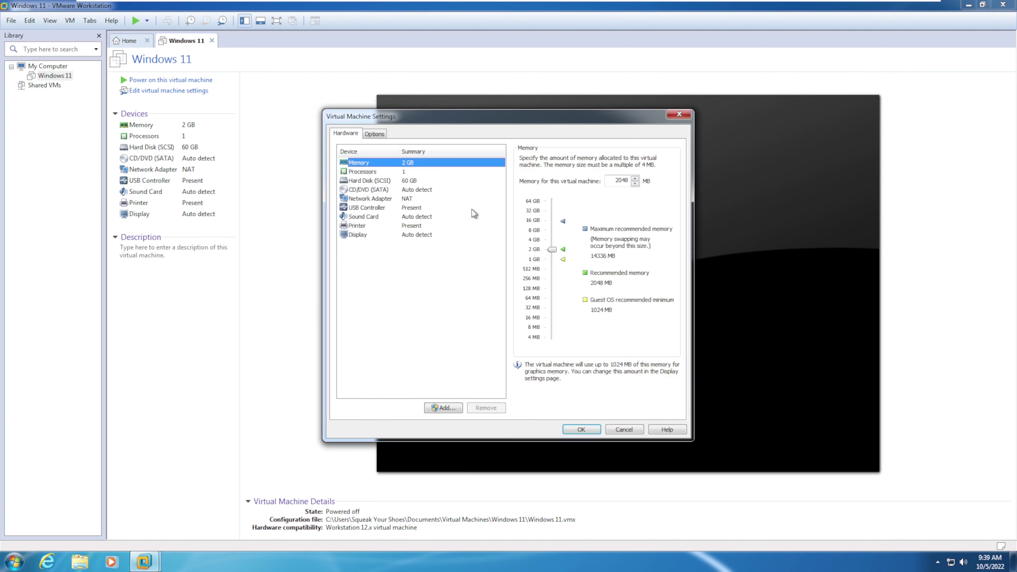
{"action": "left_click_drag", "start_coordinate": [552, 249], "coordinate": [552, 239]}
{"action": "left_click", "coordinate": [584, 431]}
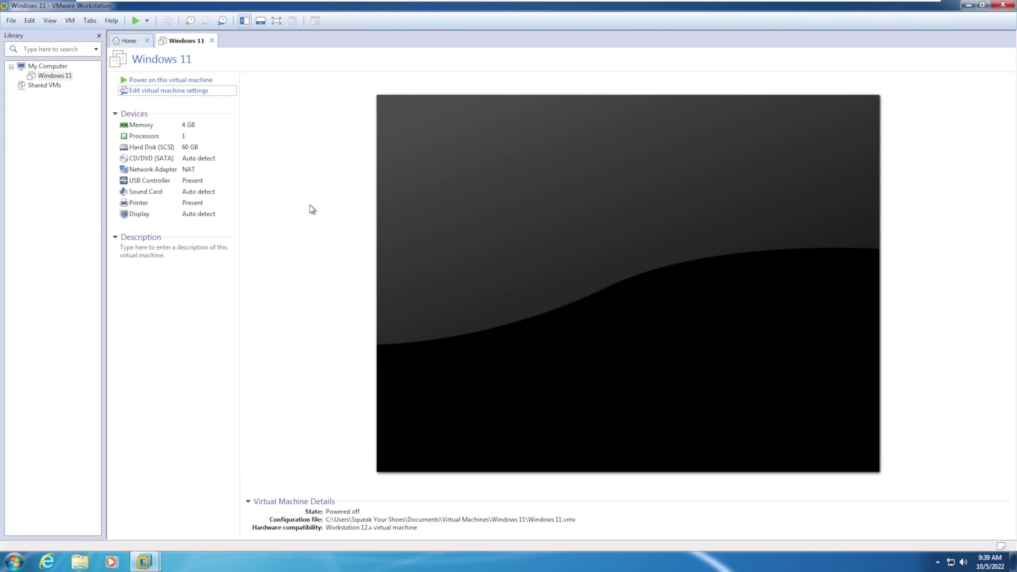
Give the VM 2 processors with 2 cores each, for 4 cores total.
{"action": "key", "text": "ctrl+d"}
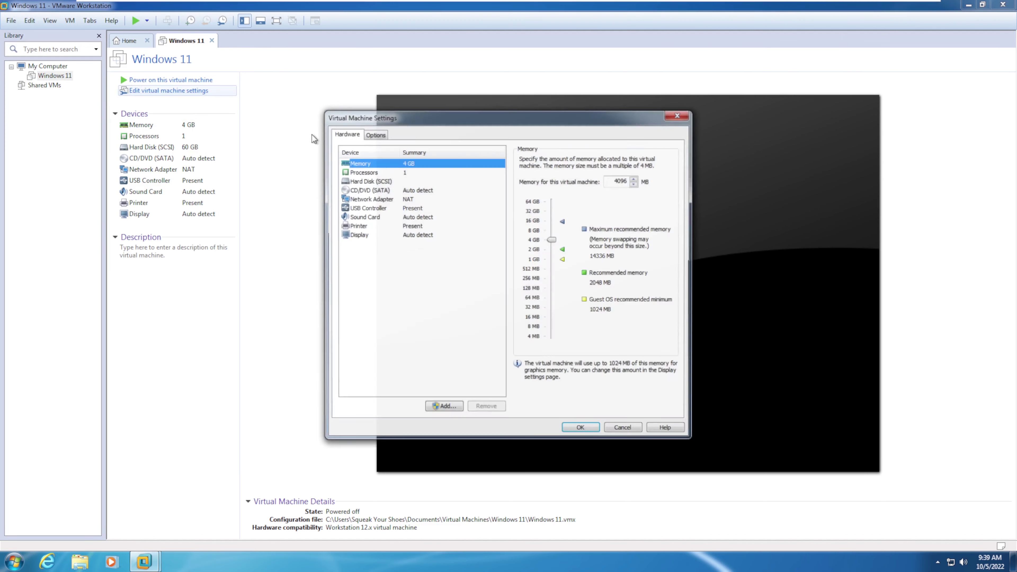
{"action": "left_click", "coordinate": [421, 172]}
{"action": "left_click", "coordinate": [624, 172]}
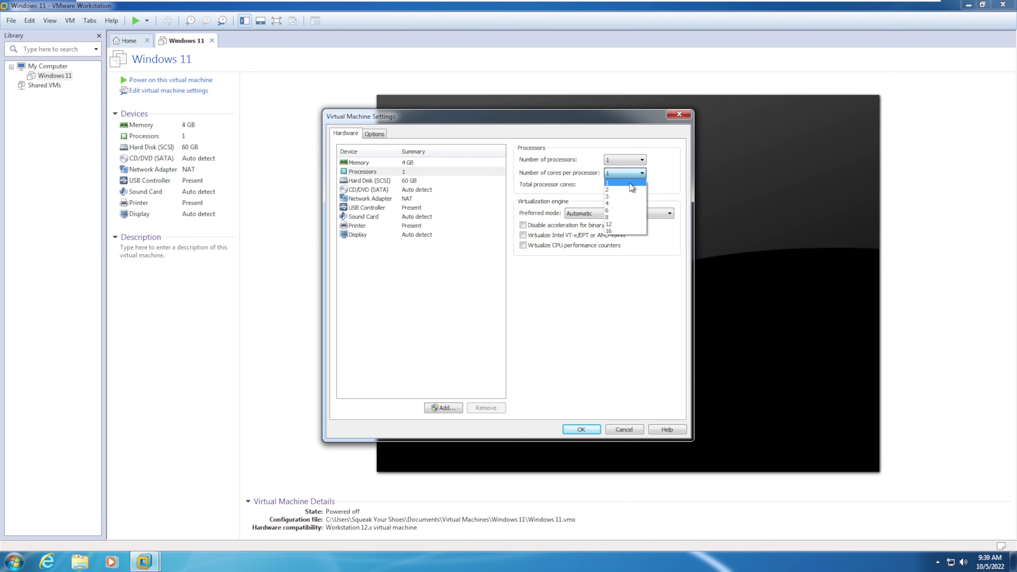
{"action": "left_click", "coordinate": [625, 190]}
{"action": "left_click", "coordinate": [629, 160]}
{"action": "left_click", "coordinate": [627, 177]}
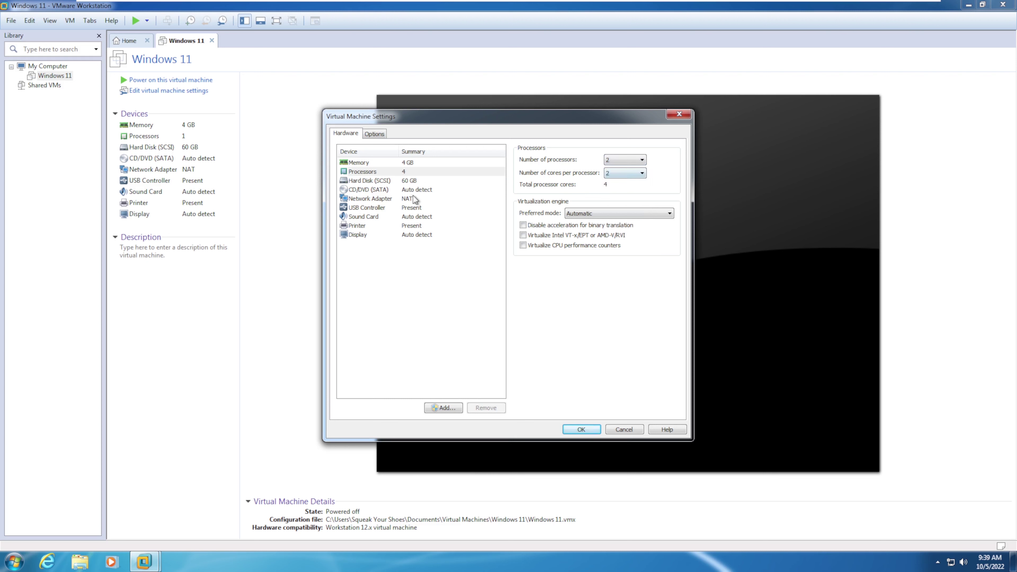
Use host physical drive F: as the VM's CD/DVD and save the hardware changes.
{"action": "left_click", "coordinate": [407, 189]}
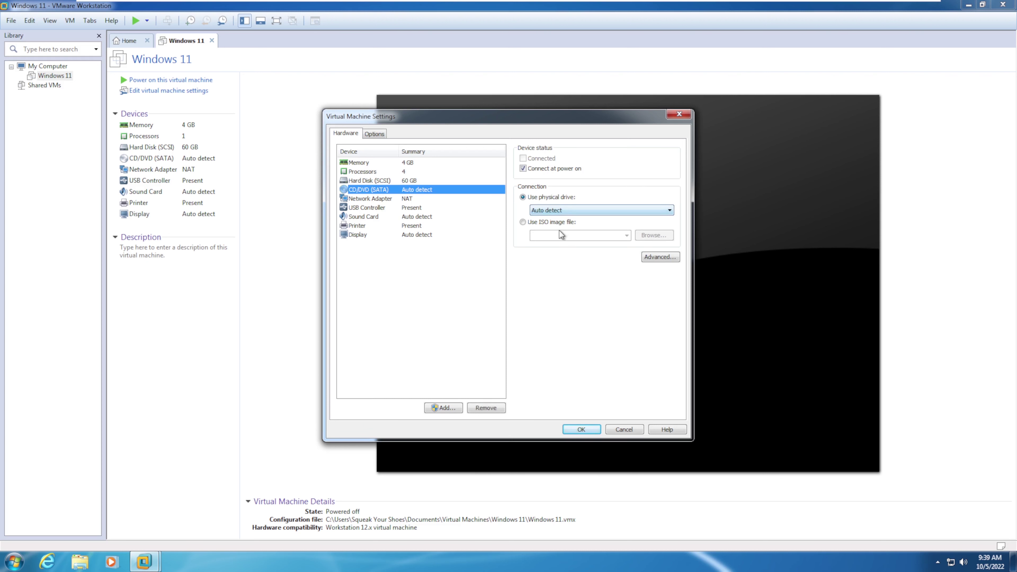
{"action": "left_click", "coordinate": [563, 210]}
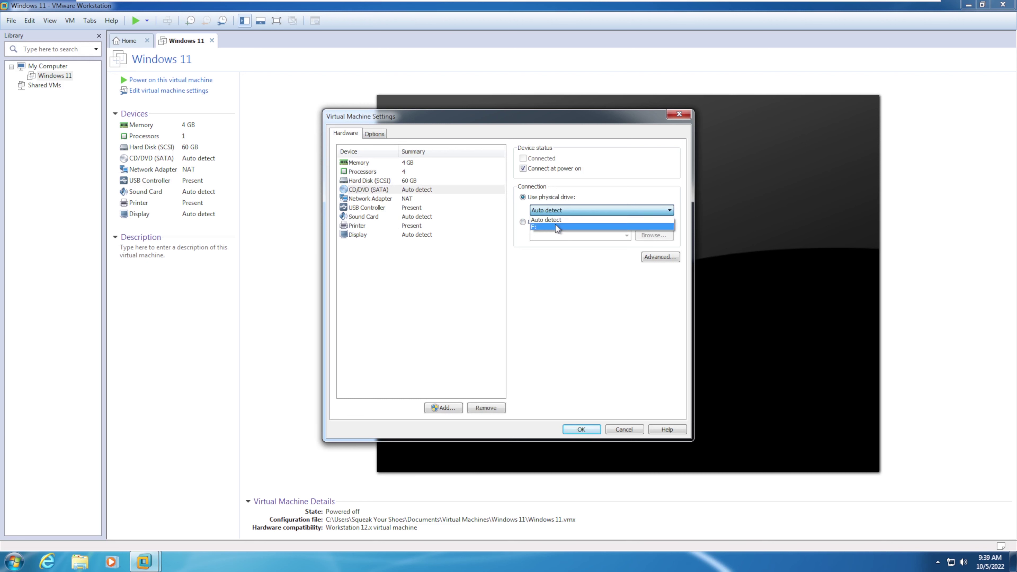
{"action": "left_click", "coordinate": [555, 226]}
{"action": "left_click", "coordinate": [581, 429]}
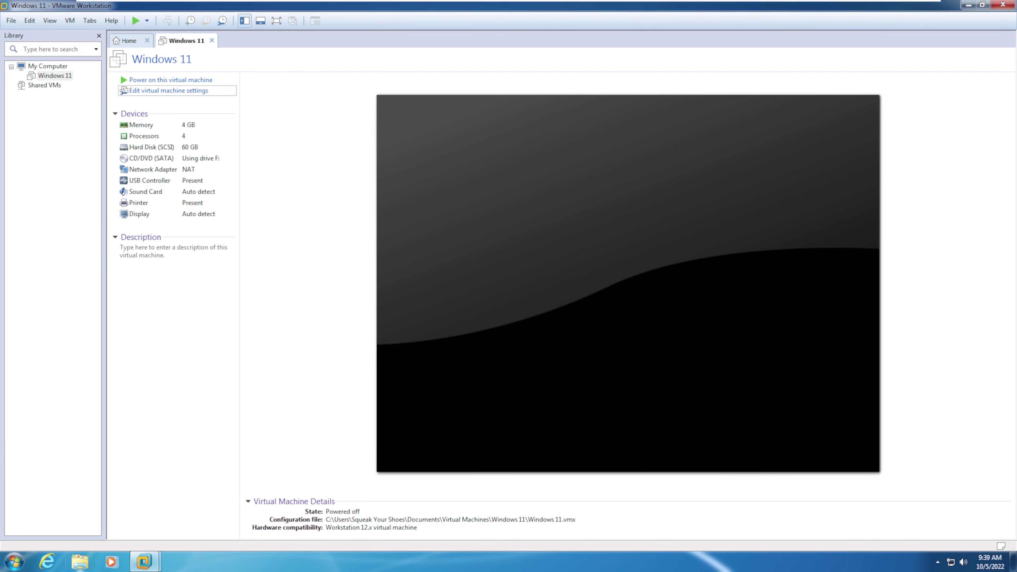
Check the host's drives in a file browser, then close it.
{"action": "left_click", "coordinate": [80, 561]}
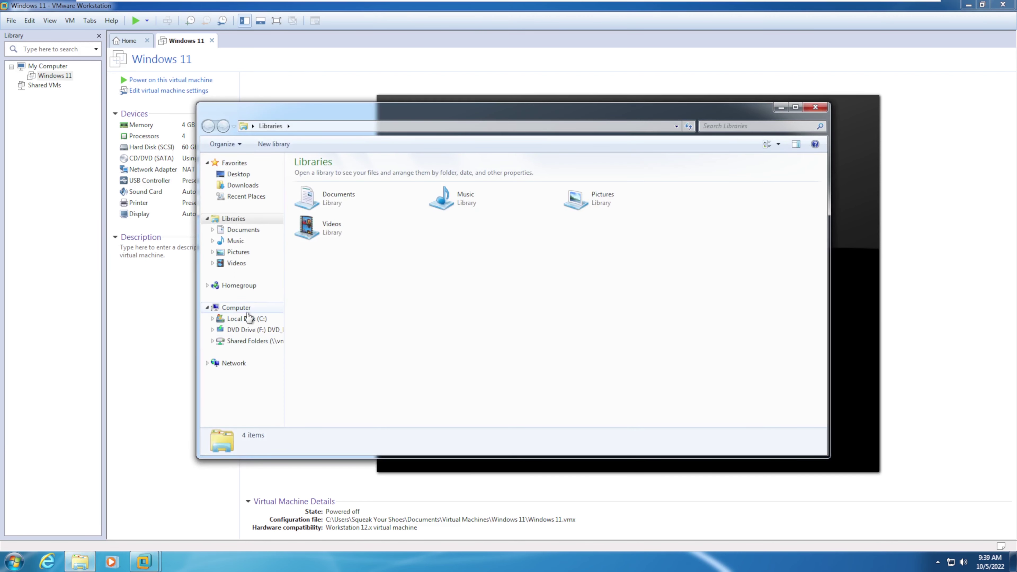
{"action": "left_click", "coordinate": [247, 312]}
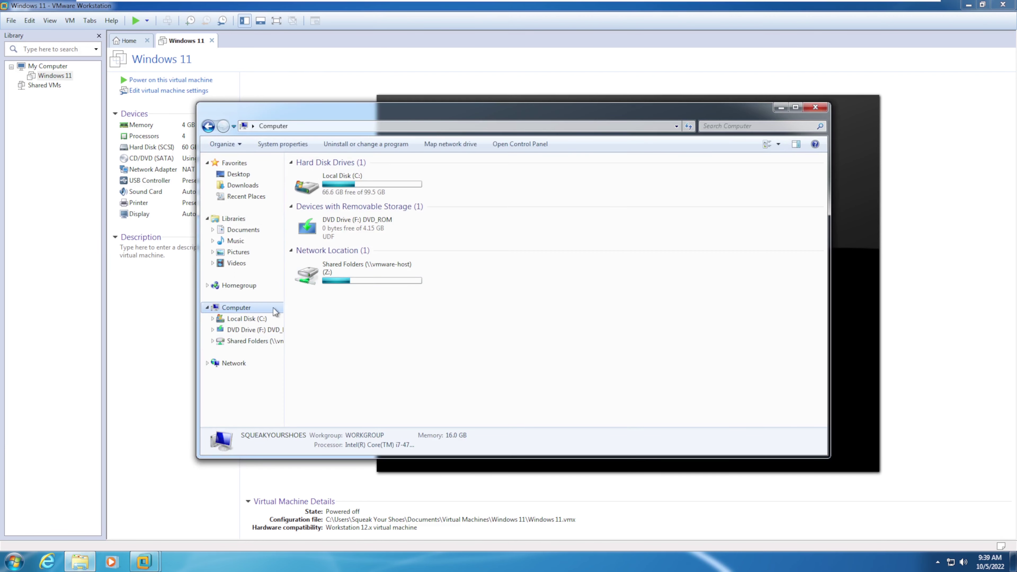
{"action": "left_click", "coordinate": [820, 107]}
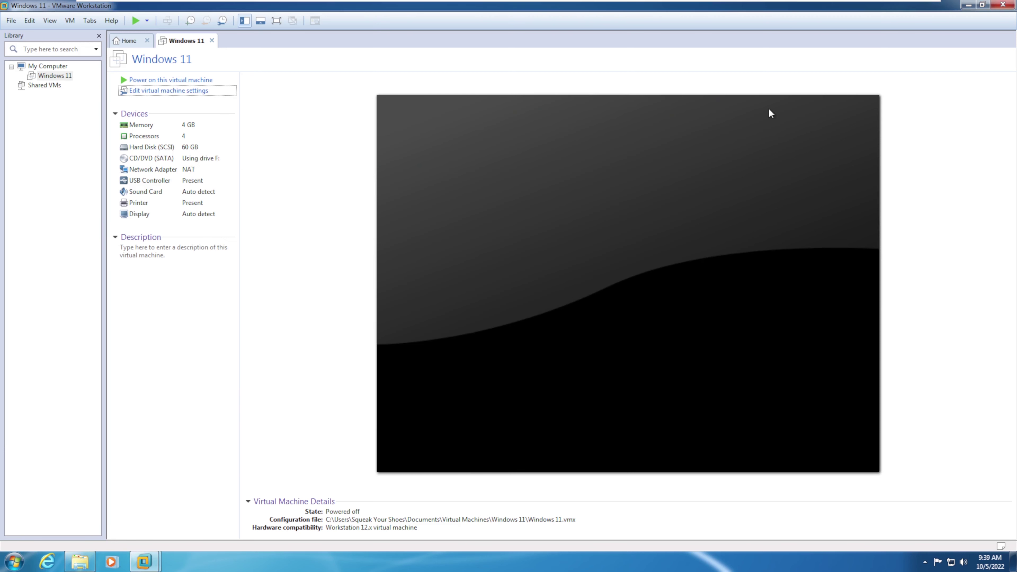
Power on the Windows 11 VM, dismiss the printing warning and hint bars, and wait for Windows Setup.
{"action": "left_click", "coordinate": [149, 80]}
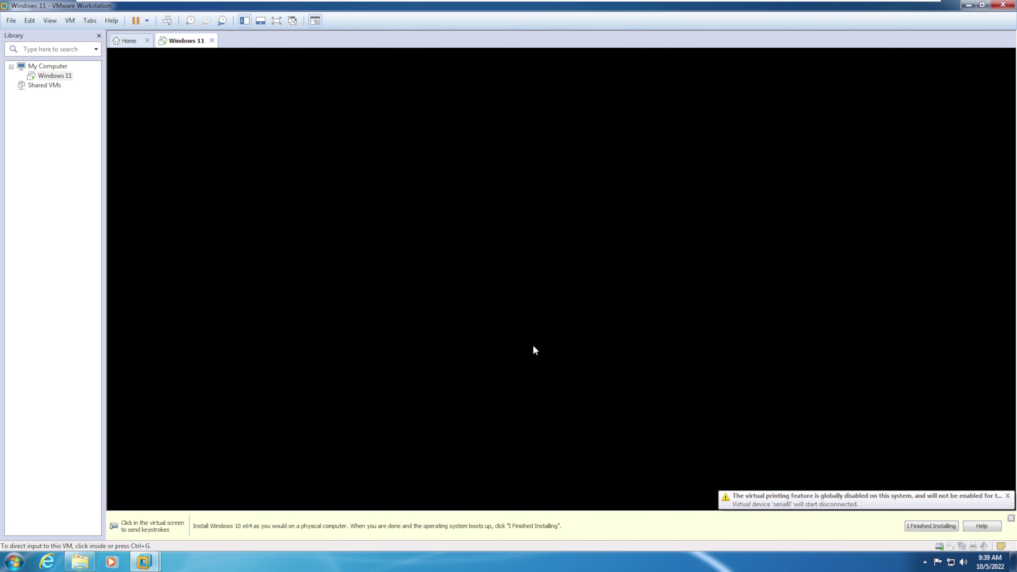
{"action": "left_click", "coordinate": [1007, 496]}
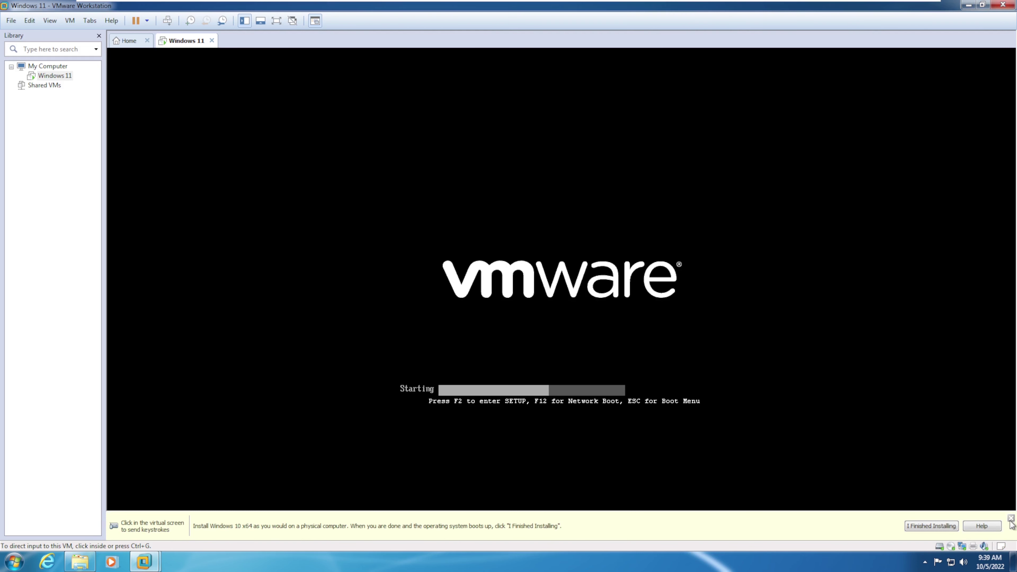
{"action": "left_click", "coordinate": [1010, 519]}
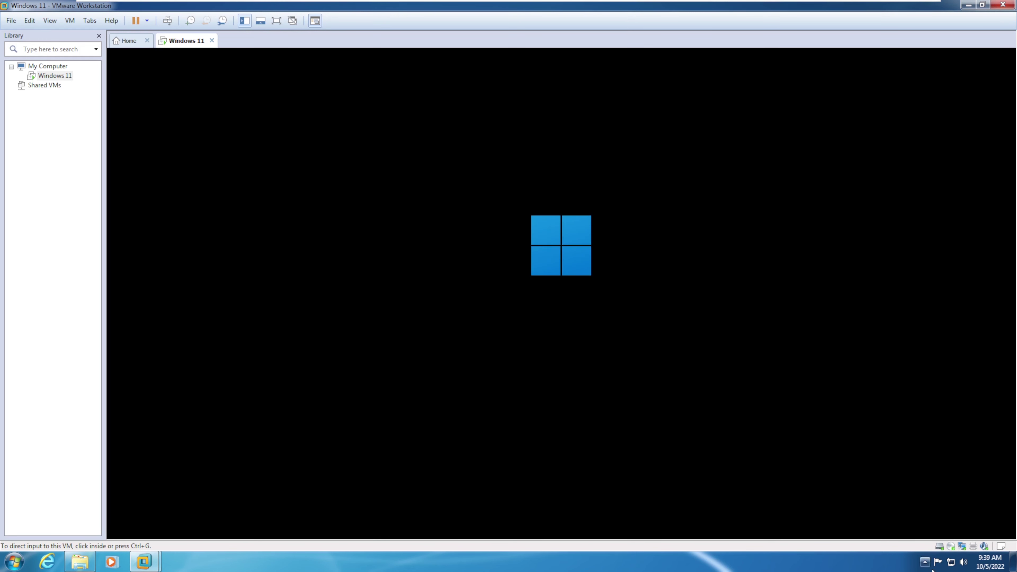
{"action": "left_click", "coordinate": [962, 547]}
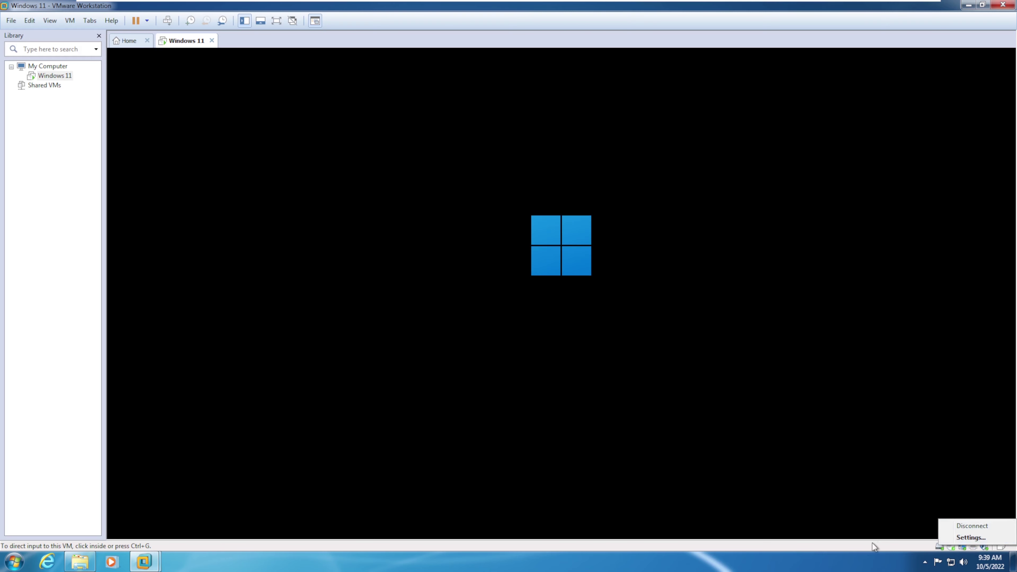
{"action": "left_click", "coordinate": [833, 520]}
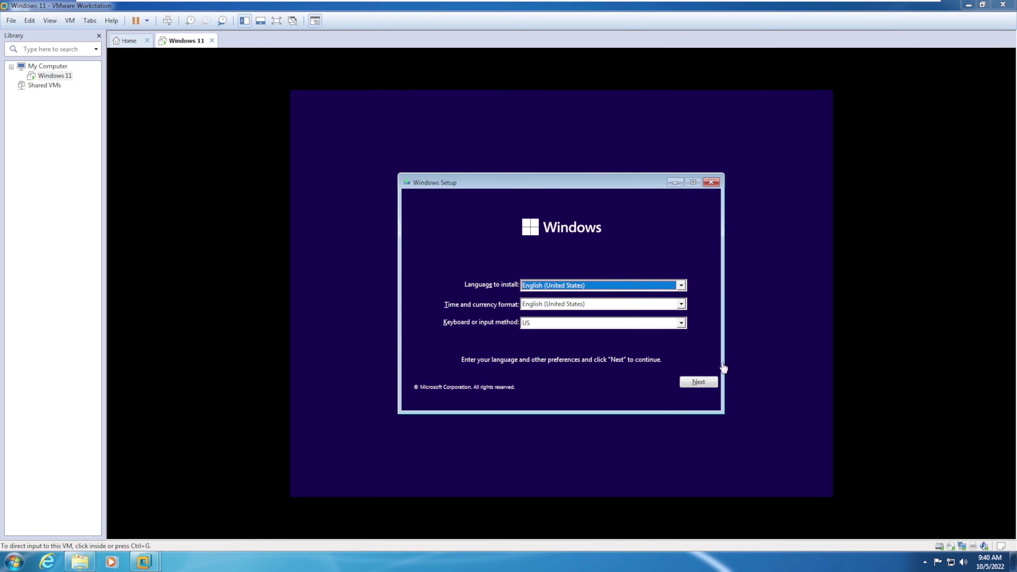
Keep the default language, choose Install now, and skip the product key.
{"action": "left_click", "coordinate": [686, 380]}
{"action": "left_click", "coordinate": [584, 304]}
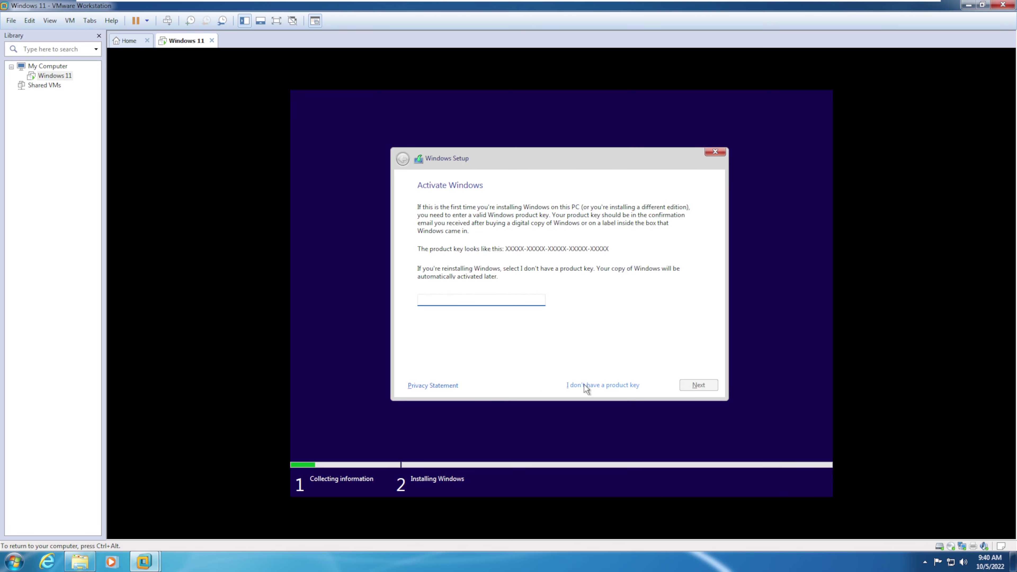
{"action": "left_click", "coordinate": [586, 386]}
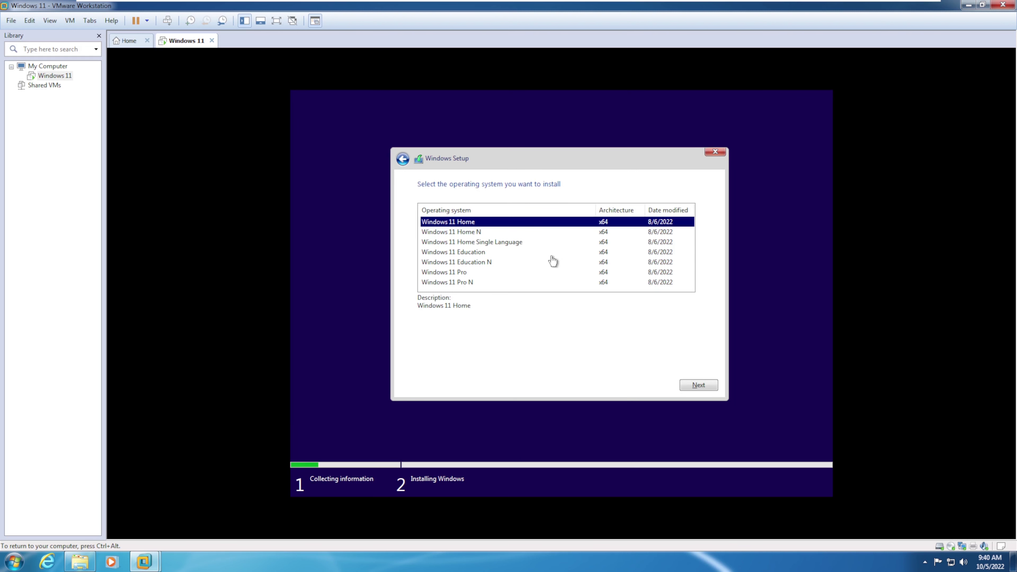
Select the Windows 11 Pro edition to install.
{"action": "left_click", "coordinate": [551, 253]}
{"action": "left_click", "coordinate": [512, 272]}
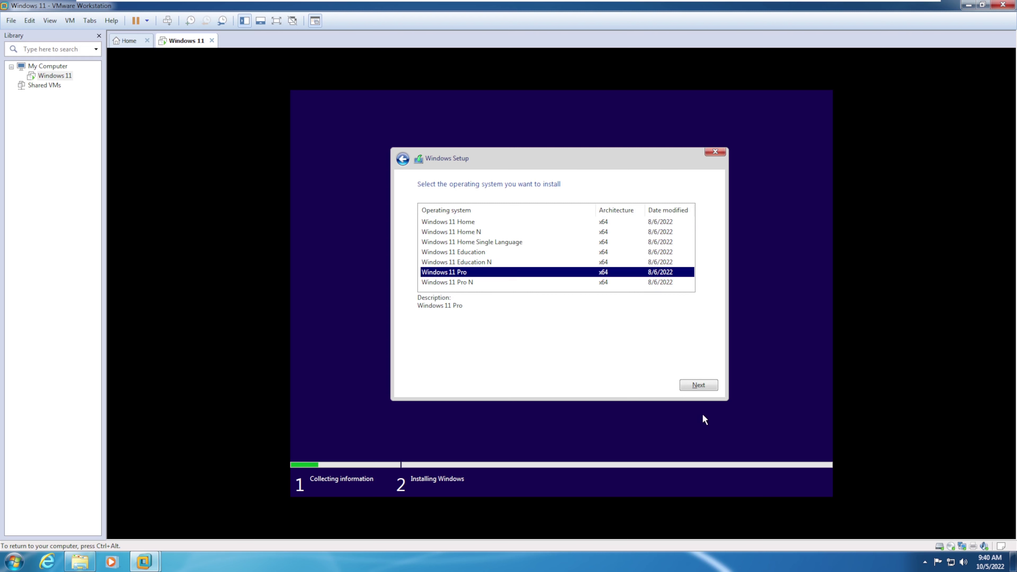
{"action": "left_click", "coordinate": [706, 385]}
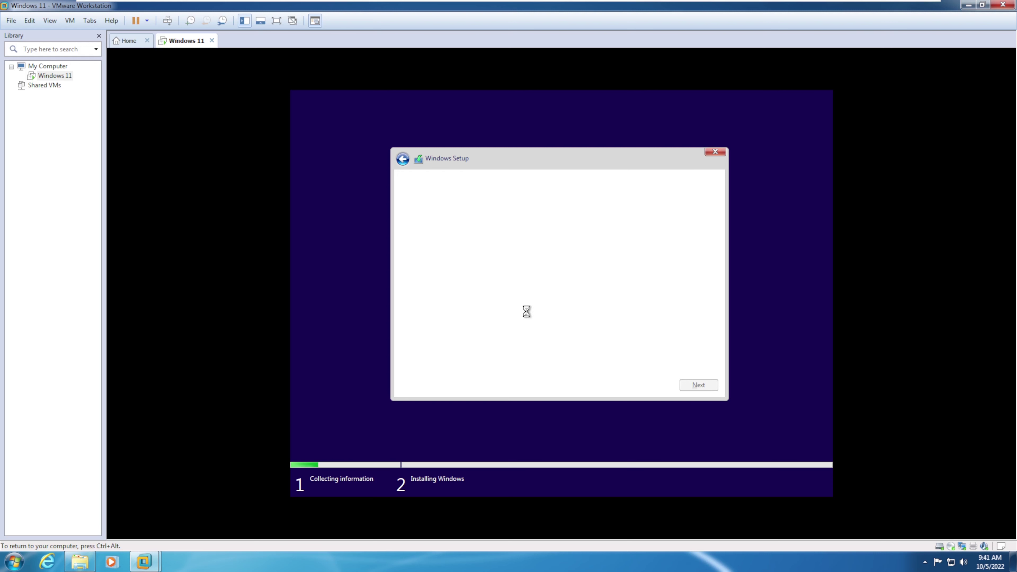
Accept the license terms, choose a Custom install, and target Drive 0's unallocated space.
{"action": "left_click", "coordinate": [513, 362]}
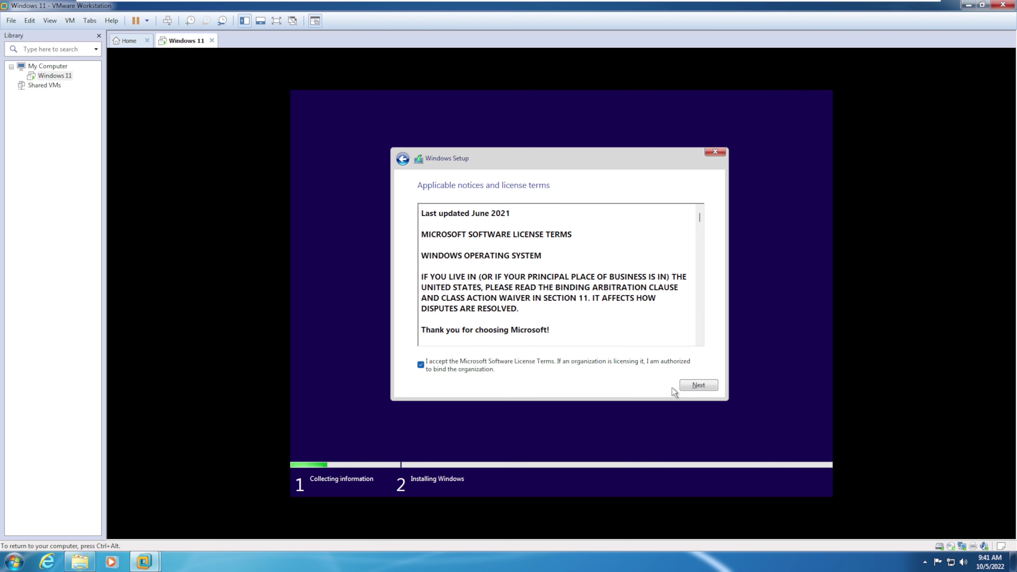
{"action": "left_click", "coordinate": [684, 385]}
{"action": "left_click", "coordinate": [591, 289]}
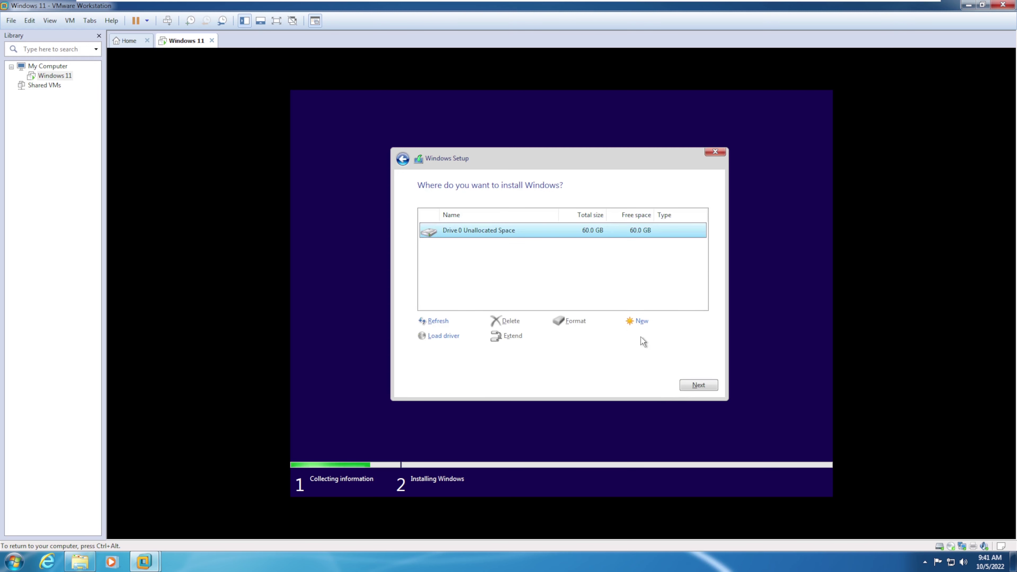
{"action": "left_click", "coordinate": [688, 383]}
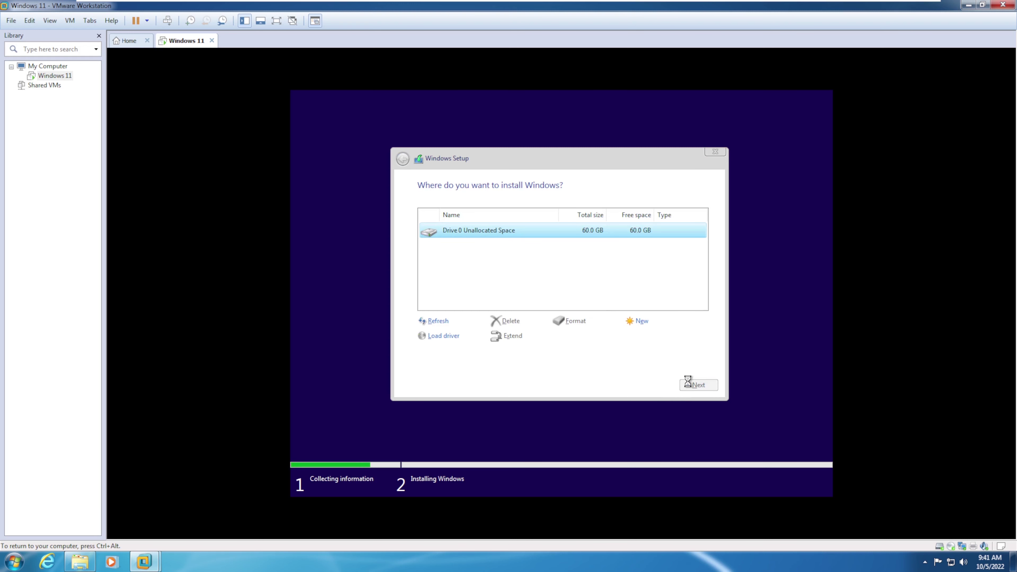
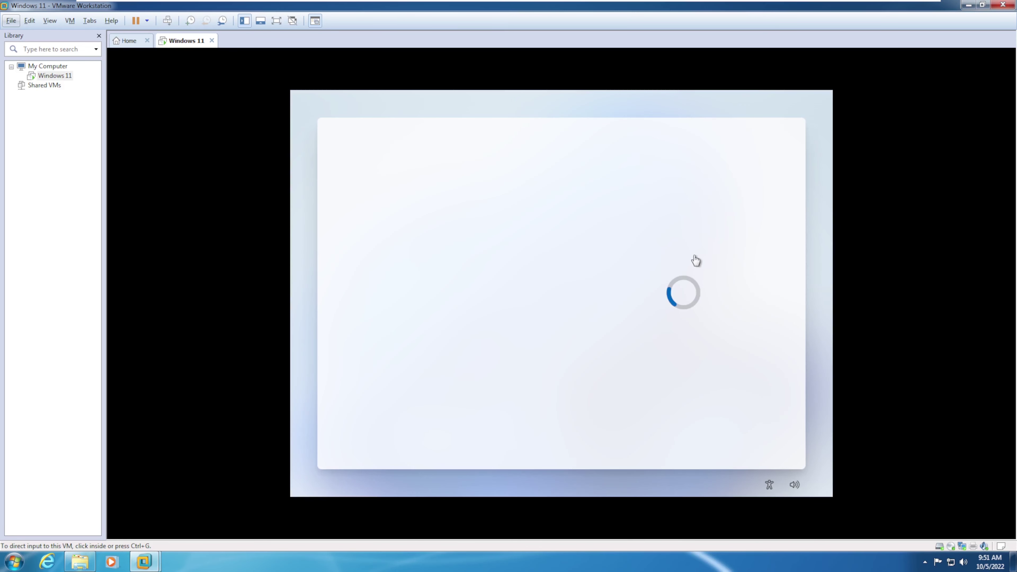
Confirm United States as the region and US as the keyboard layout in Windows 11 setup.
{"action": "left_click", "coordinate": [651, 270]}
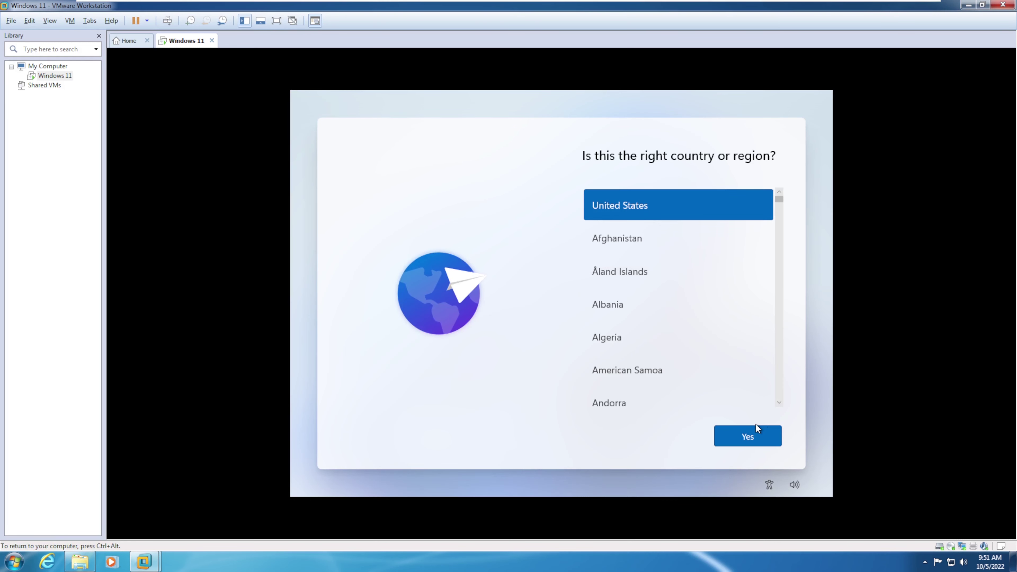
{"action": "left_click", "coordinate": [757, 432]}
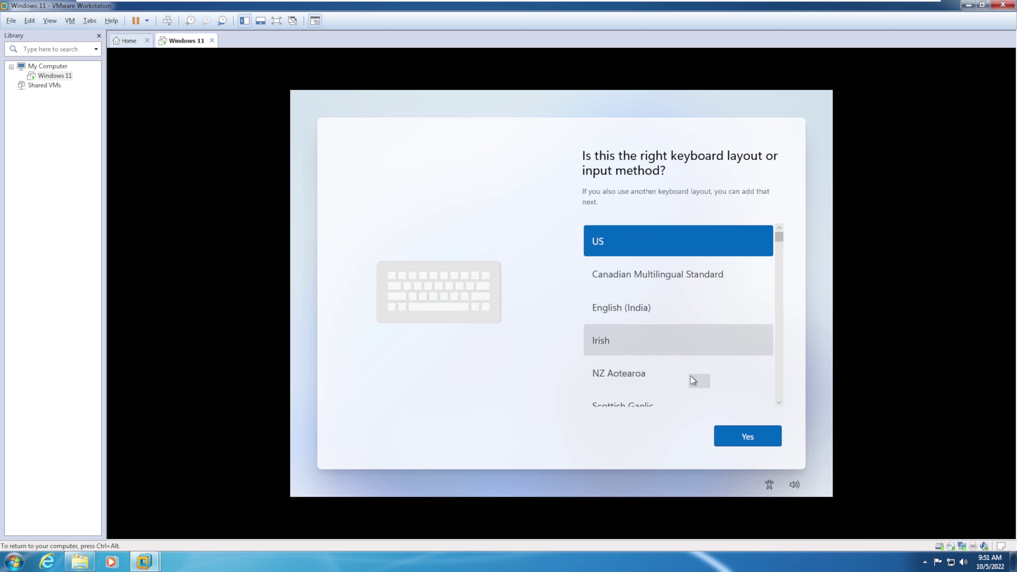
{"action": "left_click", "coordinate": [749, 431]}
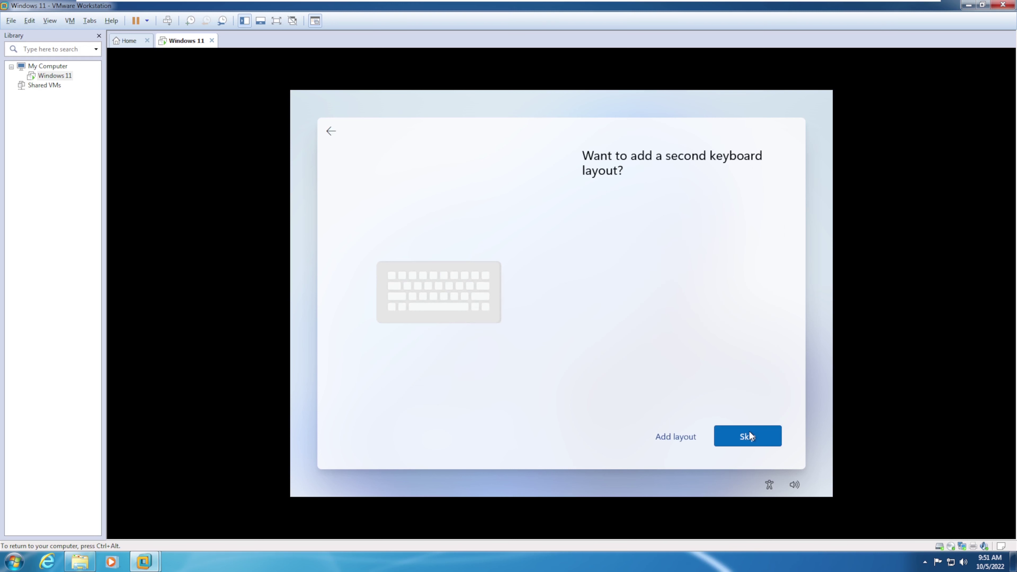
Skip adding a second keyboard layout and leave the device unnamed.
{"action": "left_click", "coordinate": [748, 431]}
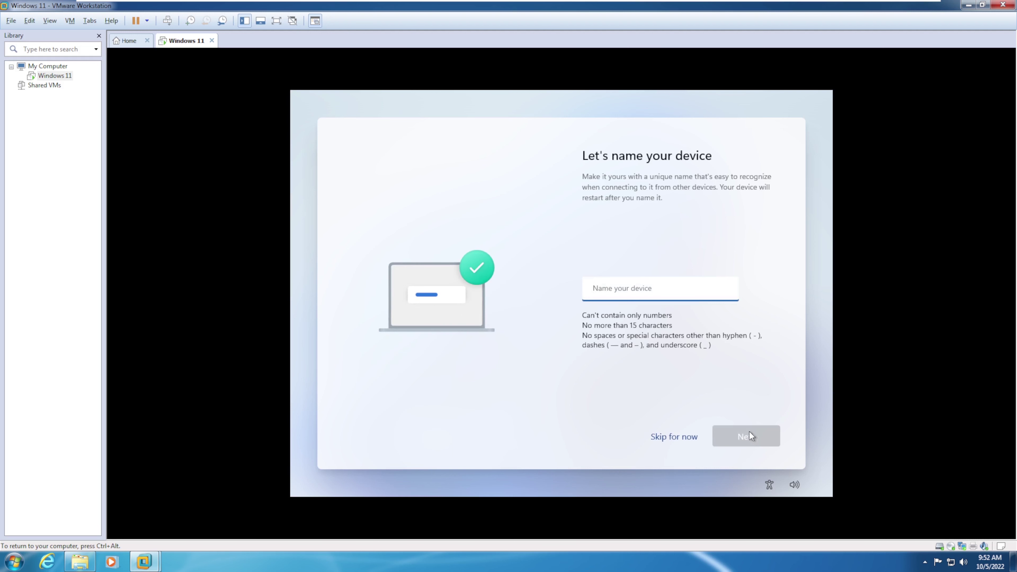
{"action": "left_click", "coordinate": [663, 435]}
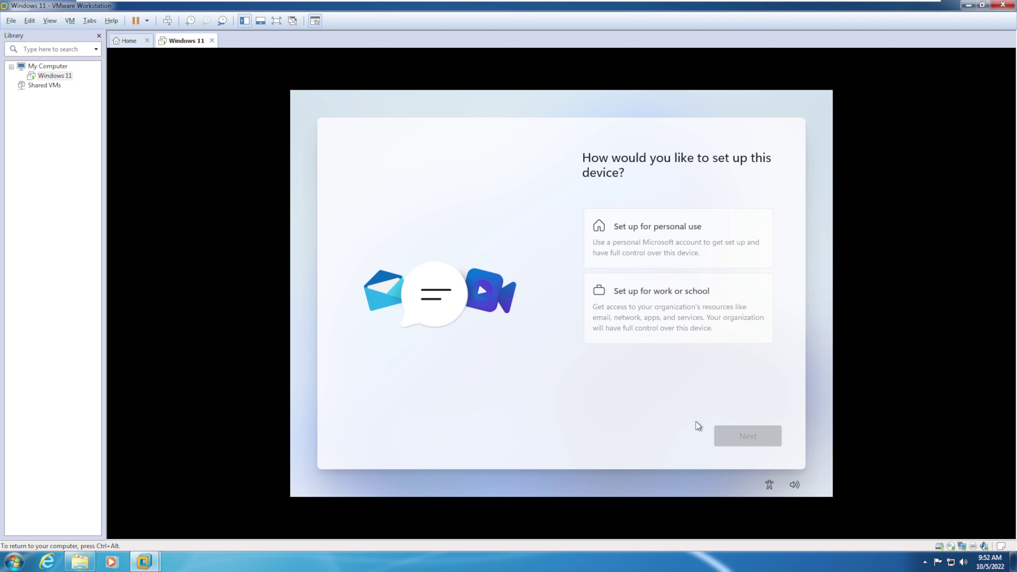
Choose Set up for personal use and proceed to Microsoft account sign-in.
{"action": "left_click", "coordinate": [709, 260]}
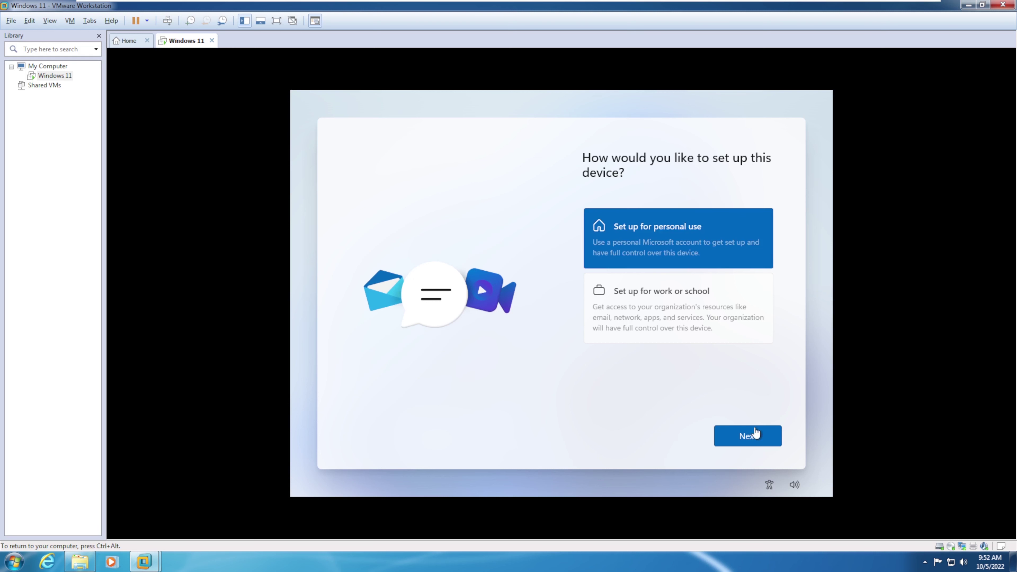
{"action": "left_click", "coordinate": [761, 446]}
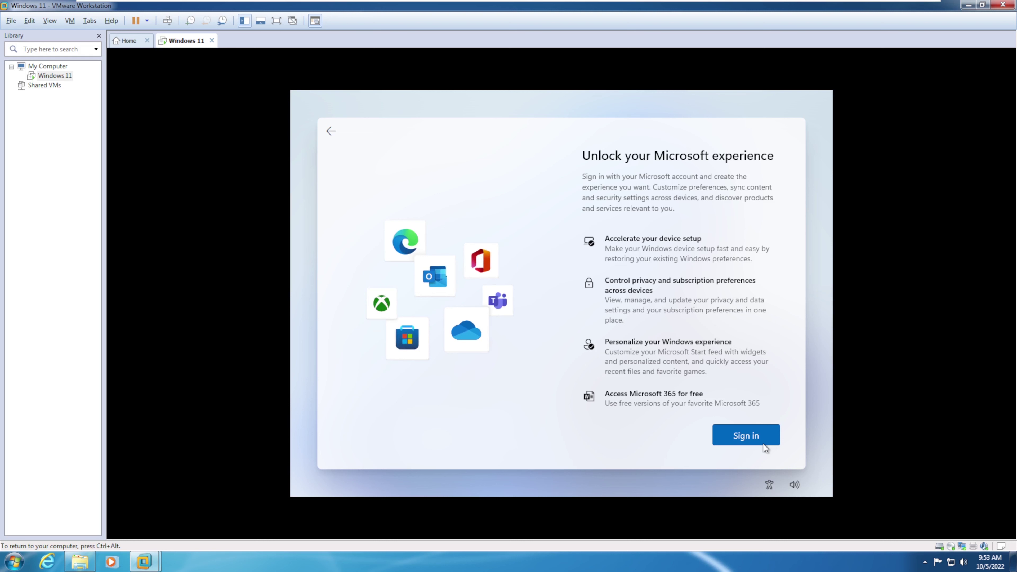
{"action": "left_click", "coordinate": [752, 442]}
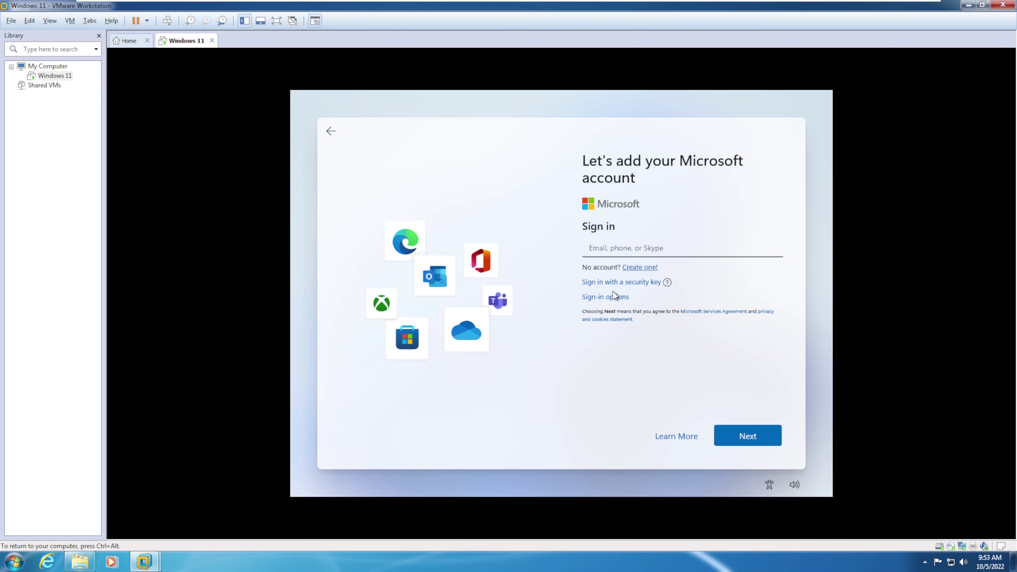
Attempt sign-in with a dummy account name and password, then continue past the locked-account error.
{"action": "left_click", "coordinate": [610, 245]}
{"action": "type", "text": "windows11"}
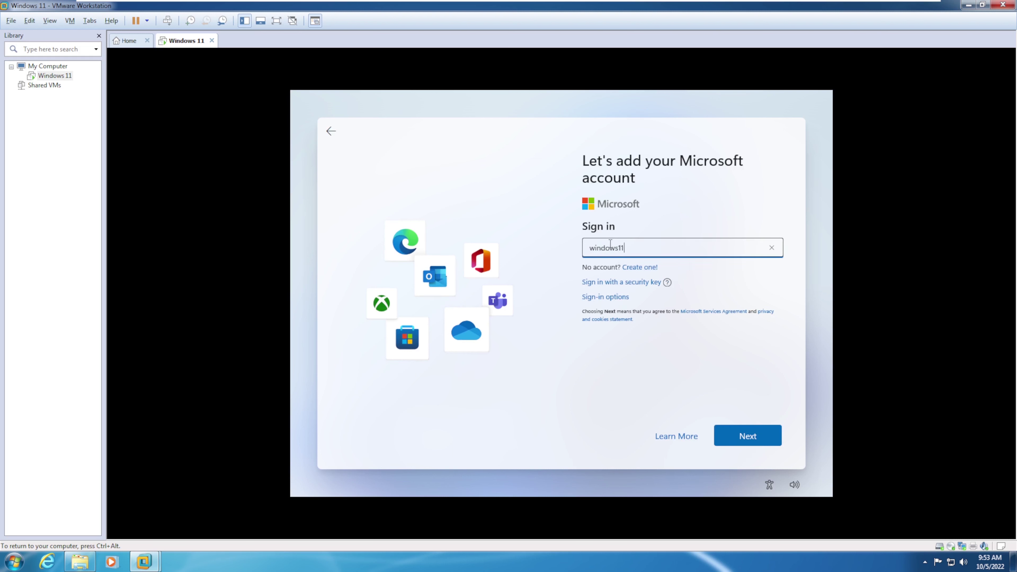
{"action": "key", "text": "Return"}
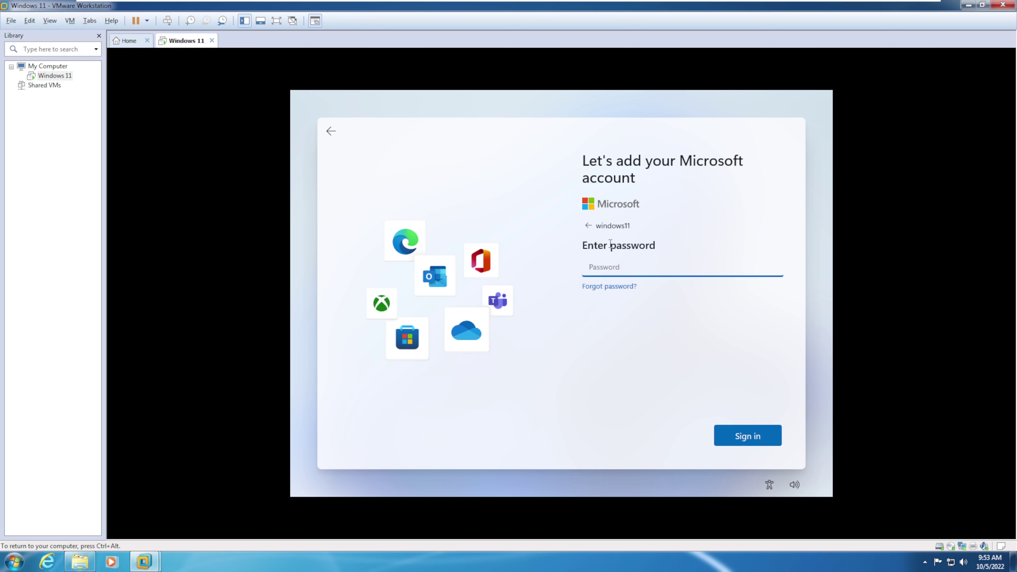
{"action": "type", "text": "********"}
{"action": "key", "text": "Return"}
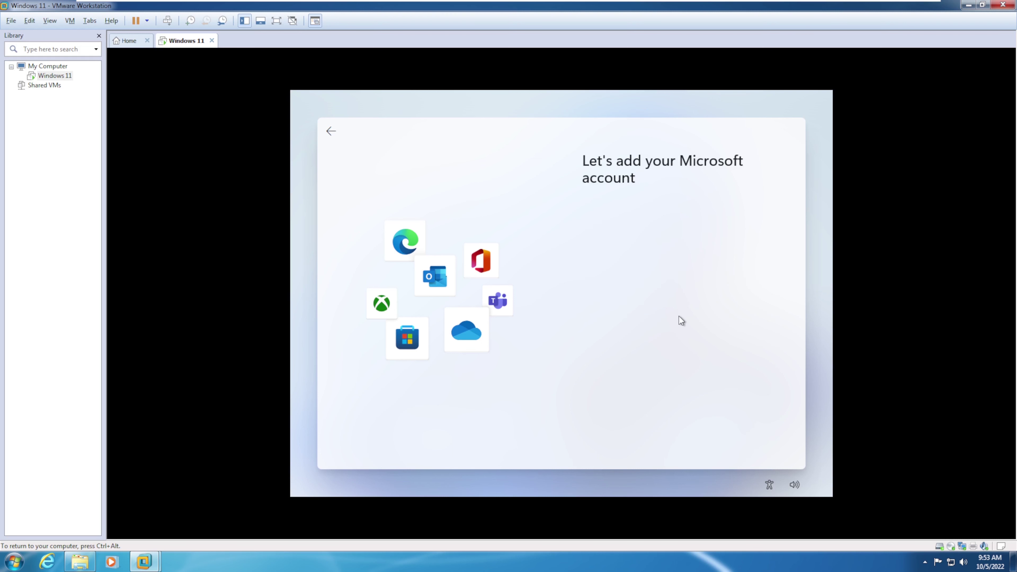
{"action": "left_click", "coordinate": [747, 439]}
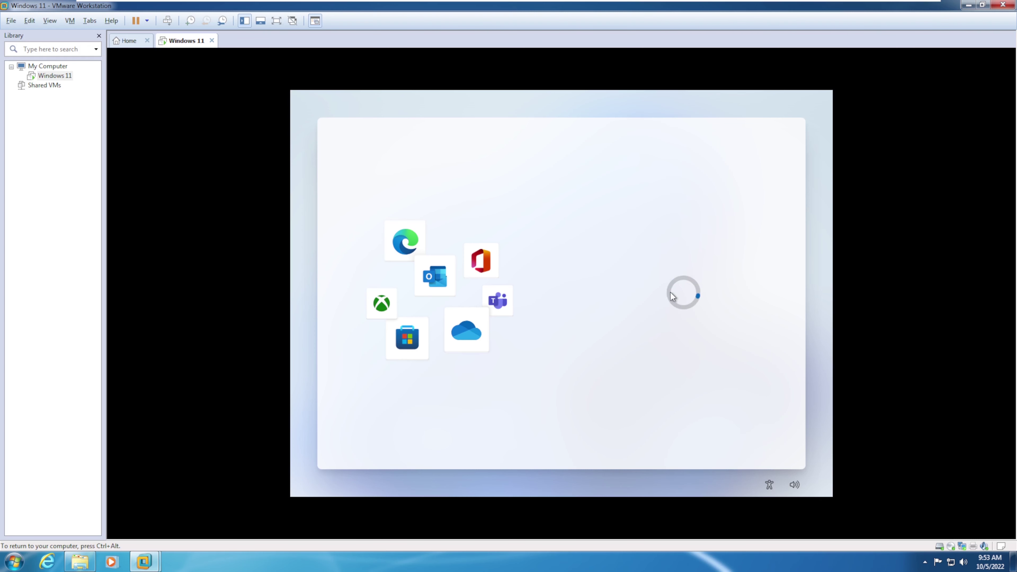
Enter the local user name and continue without setting a password.
{"action": "type", "text": "Squeak Your Sh"}
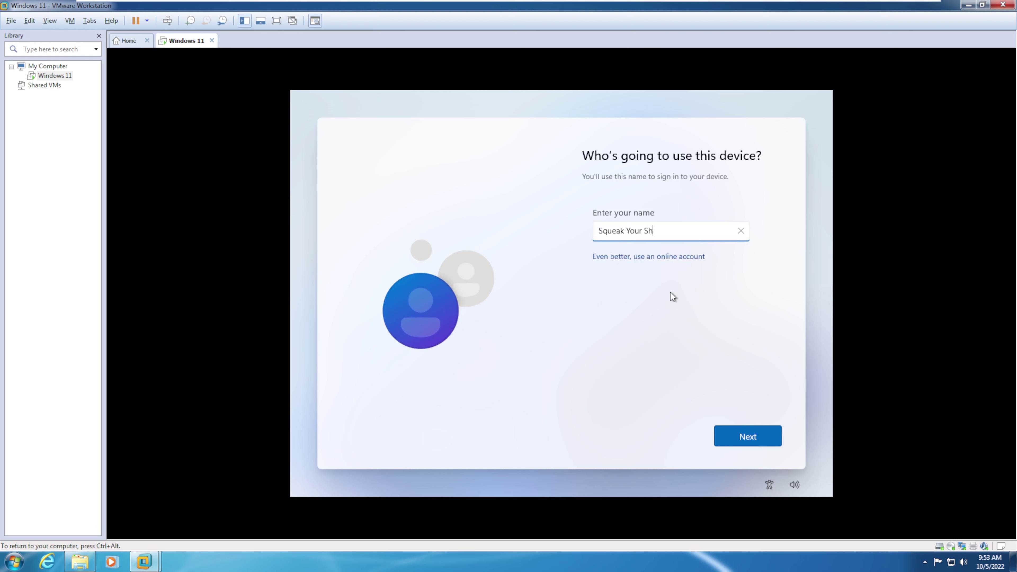
{"action": "type", "text": "oes"}
{"action": "key", "text": "Return"}
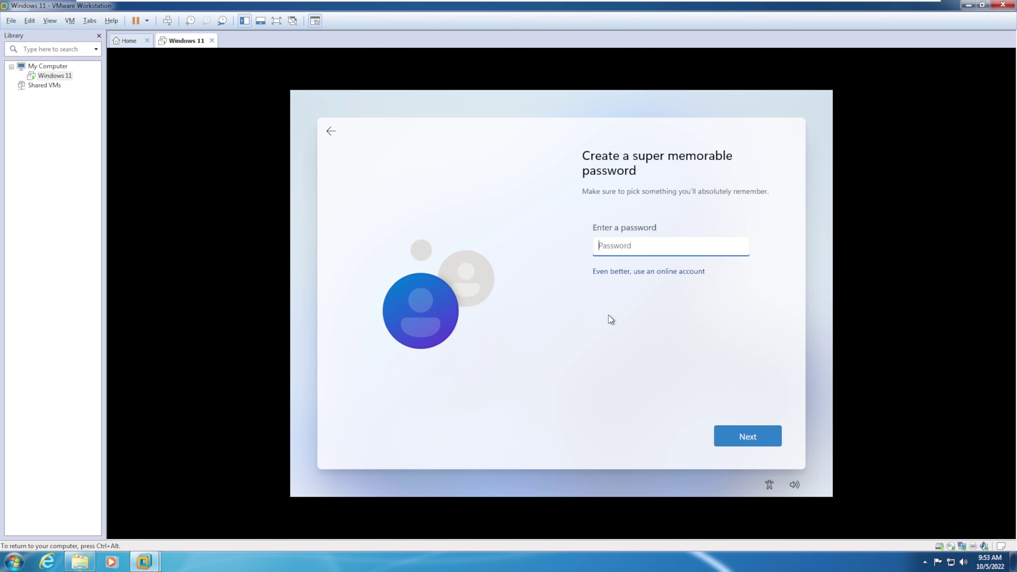
{"action": "left_click", "coordinate": [758, 442]}
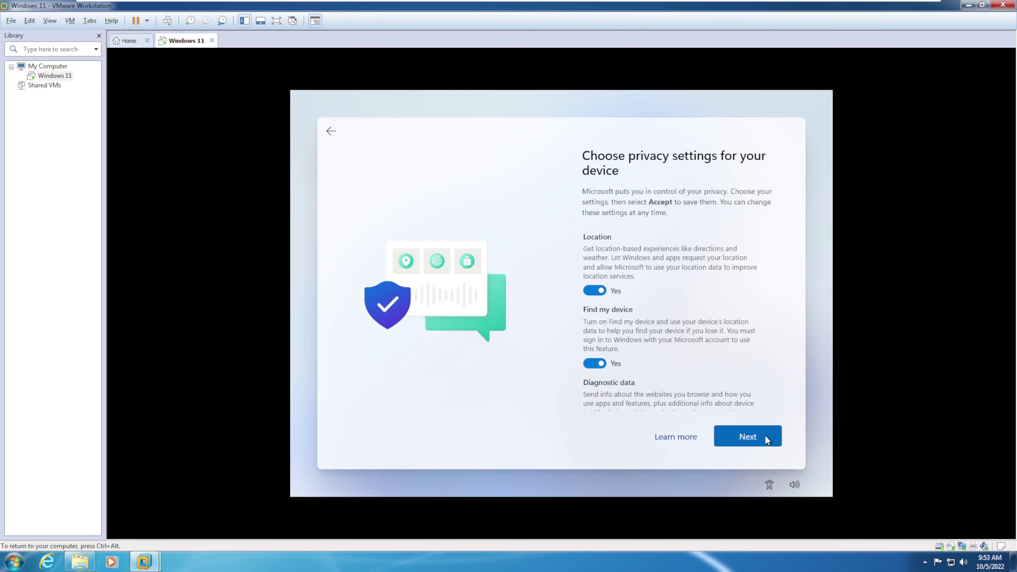
Scroll to the bottom of the privacy settings and accept them.
{"action": "scroll", "coordinate": [770, 275], "scroll_direction": "down", "scroll_amount": 1}
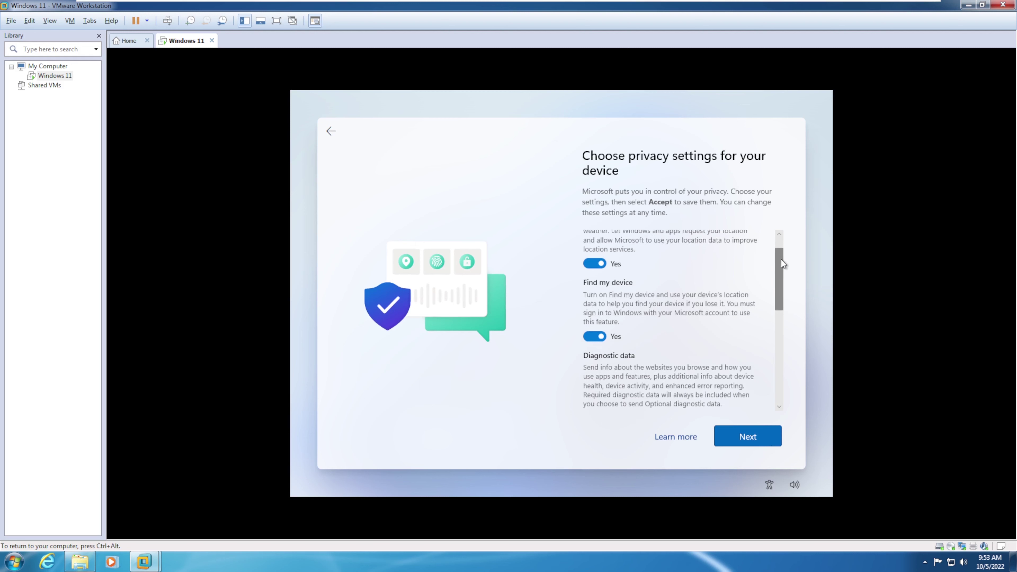
{"action": "left_click_drag", "start_coordinate": [781, 260], "coordinate": [782, 428]}
{"action": "left_click", "coordinate": [759, 438]}
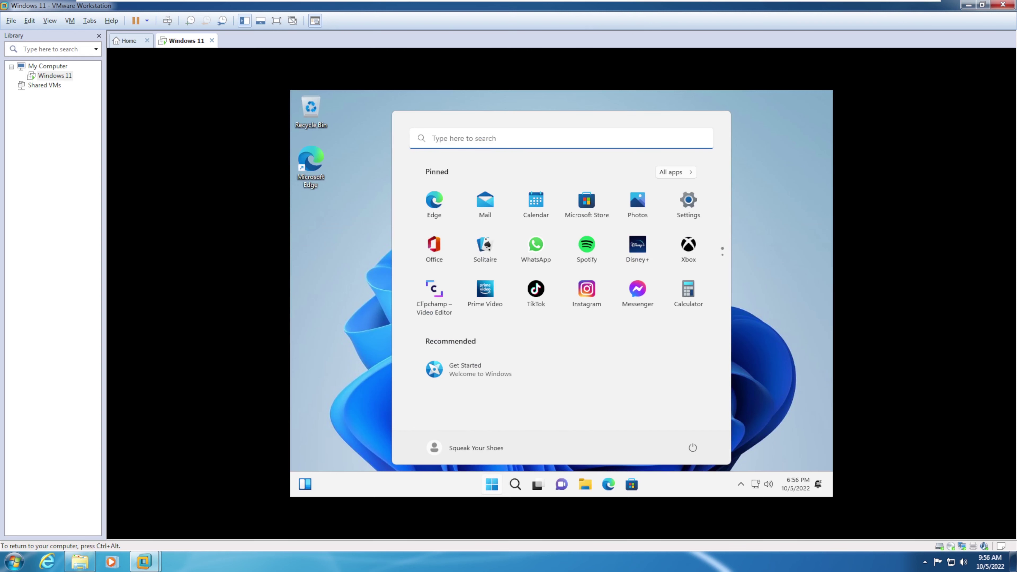
Check the guest's About specs (4.00 GB RAM, i7-4710MQ, 2 processors), close Settings, and release input with Ctrl+Alt.
{"action": "left_click", "coordinate": [492, 485]}
{"action": "left_click", "coordinate": [485, 488]}
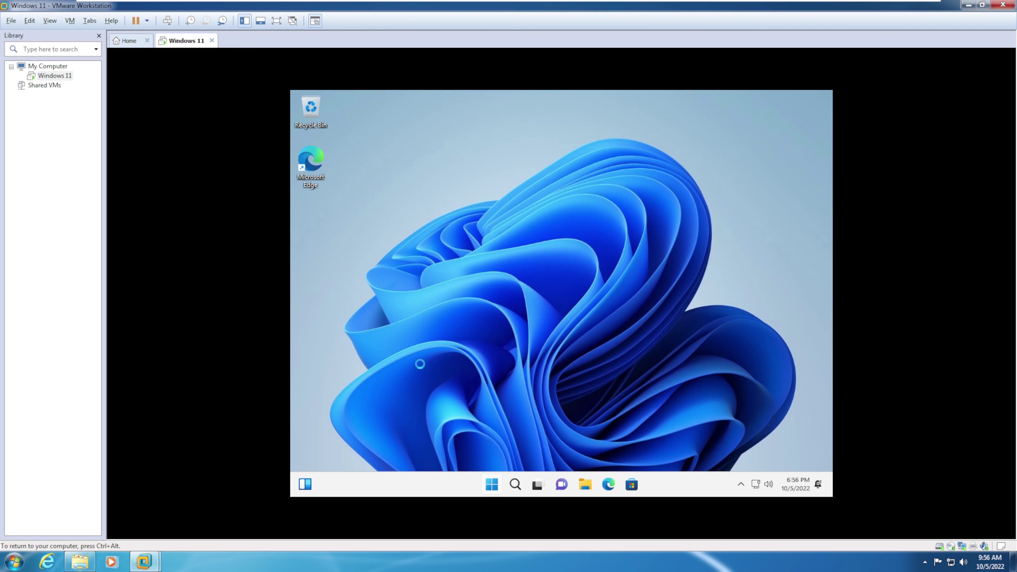
{"action": "key", "text": "shift+F10"}
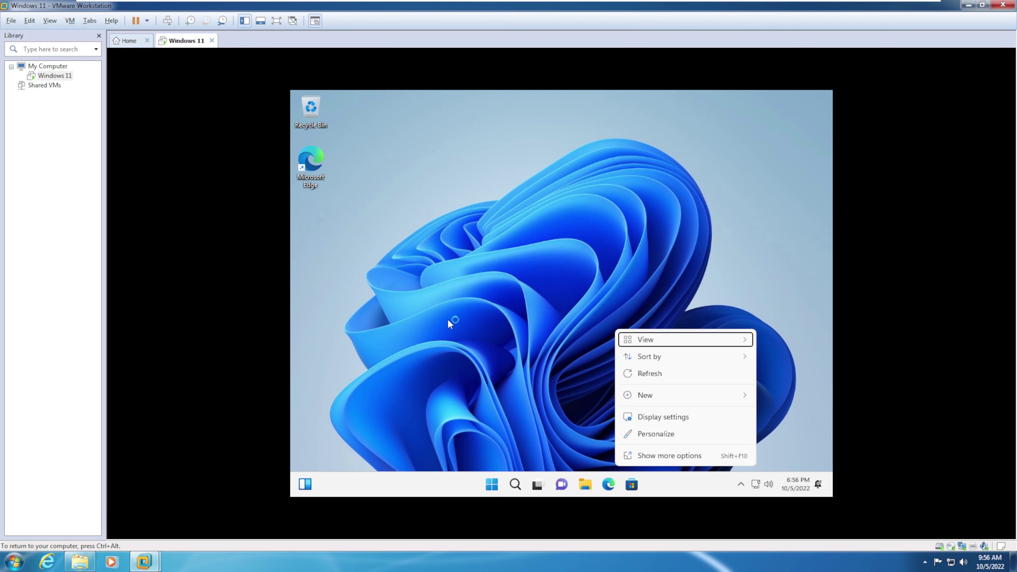
{"action": "key", "text": "Escape"}
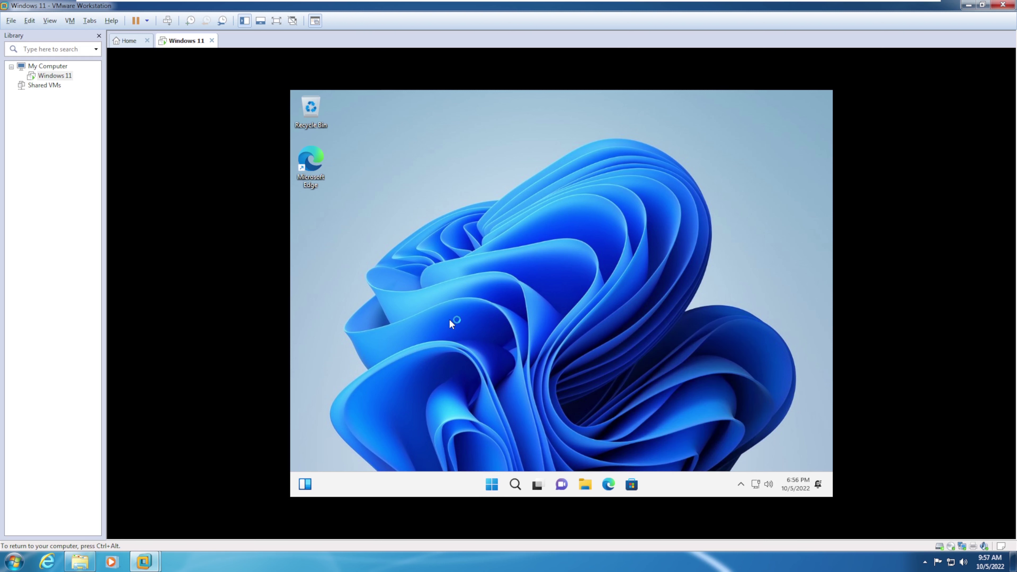
{"action": "key", "text": "super+i"}
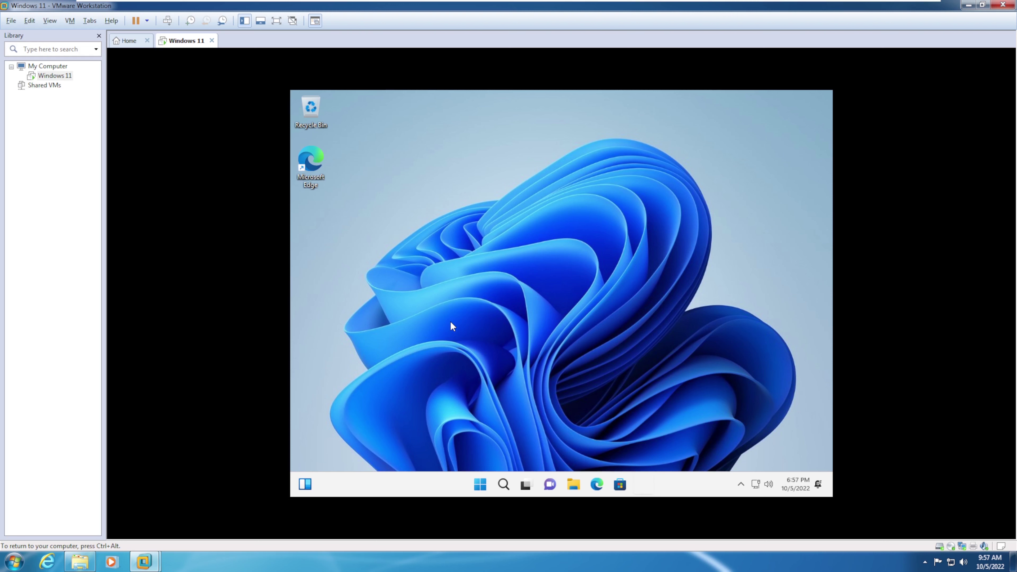
{"action": "key", "text": "super"}
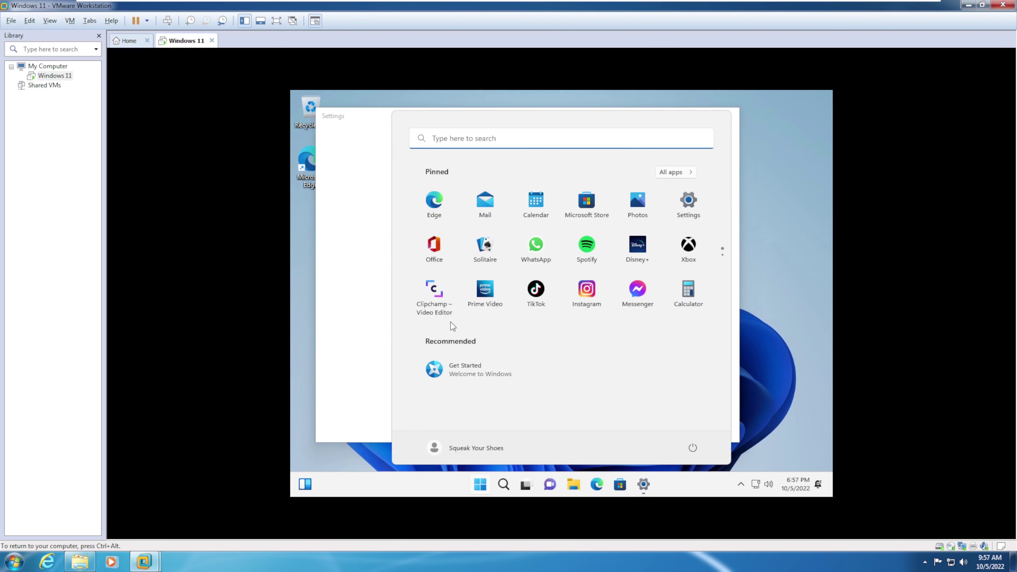
{"action": "key", "text": "super"}
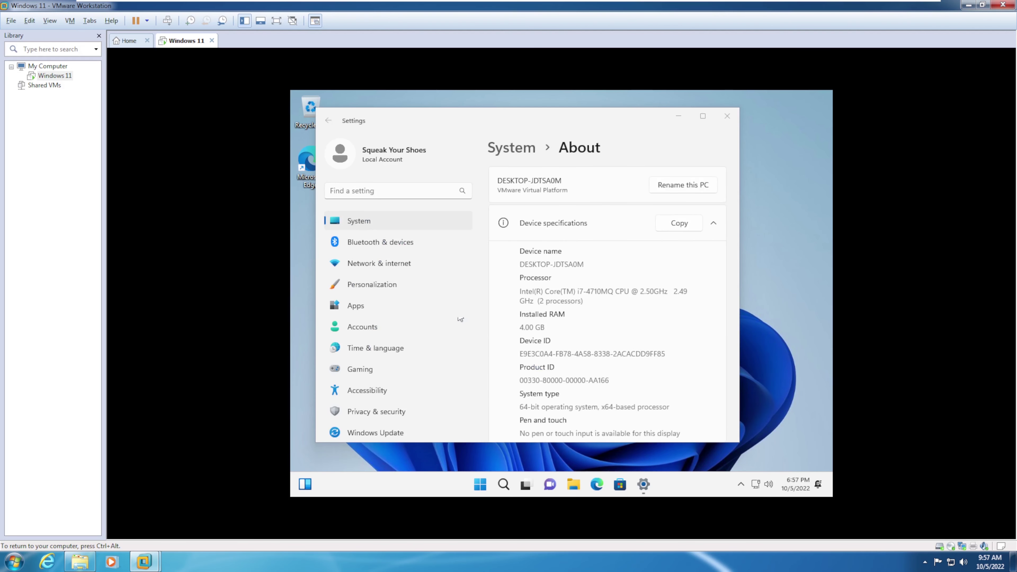
{"action": "scroll", "coordinate": [606, 279], "scroll_direction": "down", "scroll_amount": 3}
{"action": "scroll", "coordinate": [607, 279], "scroll_direction": "up", "scroll_amount": 2}
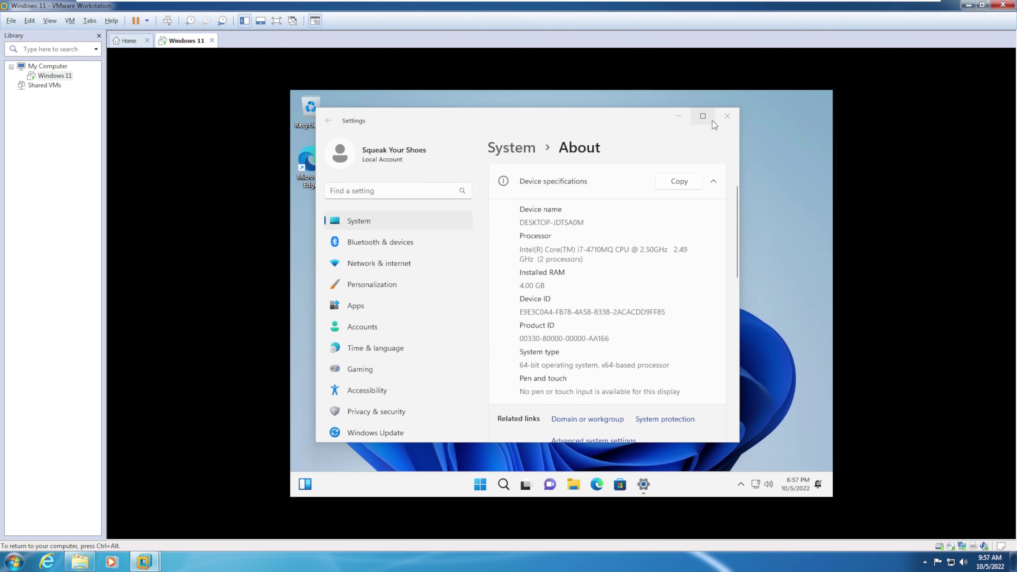
{"action": "left_click", "coordinate": [727, 116]}
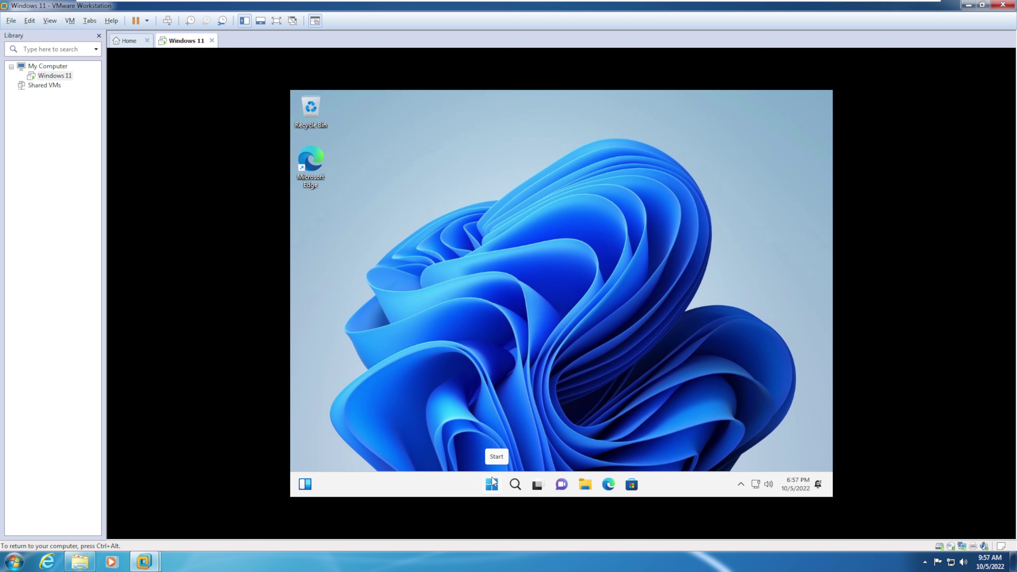
{"action": "key", "text": "ctrl+alt"}
Start the VMware Tools install, then check CPU (4 processors) and memory (2.2/4.0 GB) in Task Manager.
{"action": "left_click", "coordinate": [66, 21]}
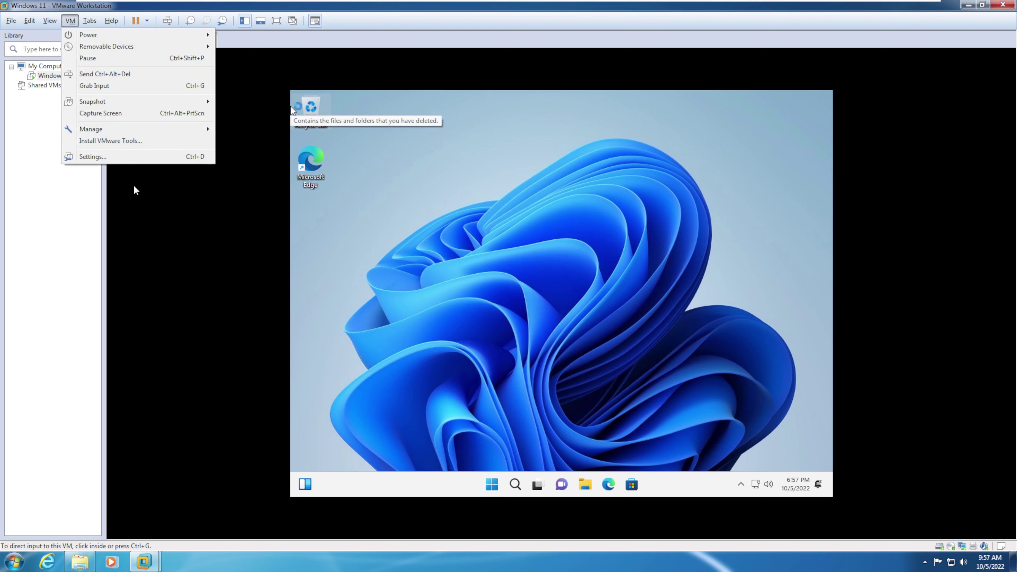
{"action": "left_click", "coordinate": [154, 155]}
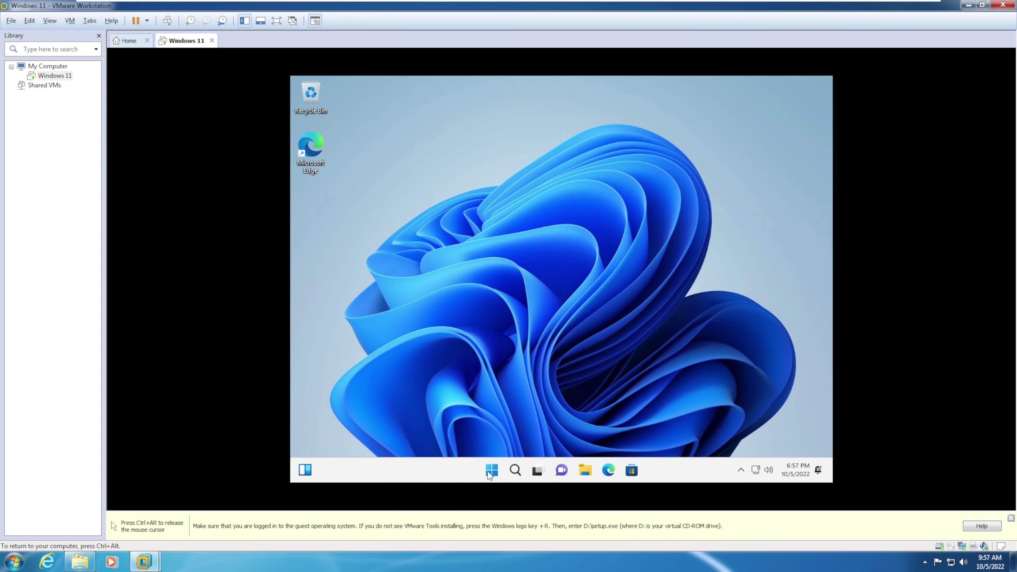
{"action": "right_click", "coordinate": [488, 470]}
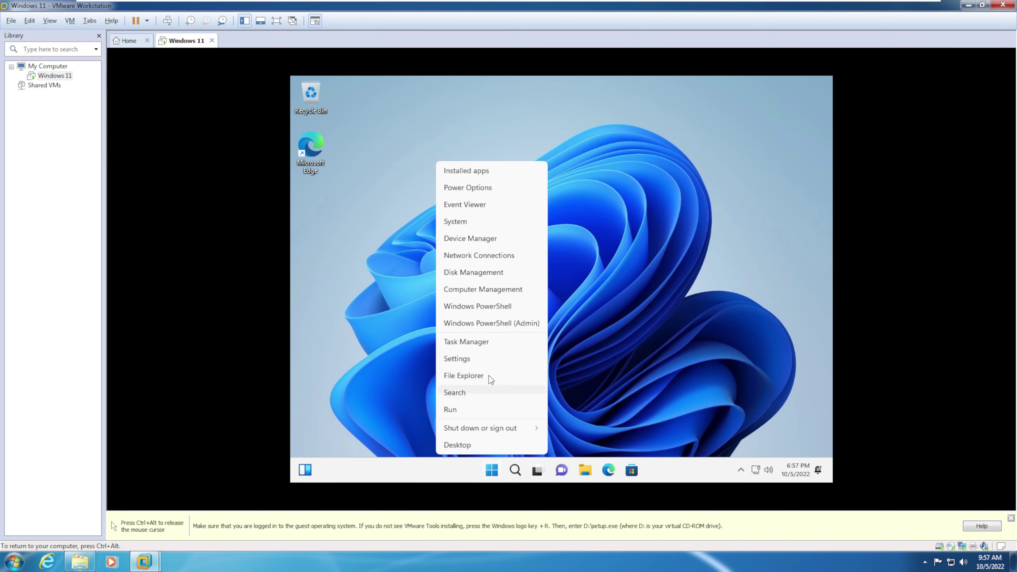
{"action": "left_click", "coordinate": [490, 341]}
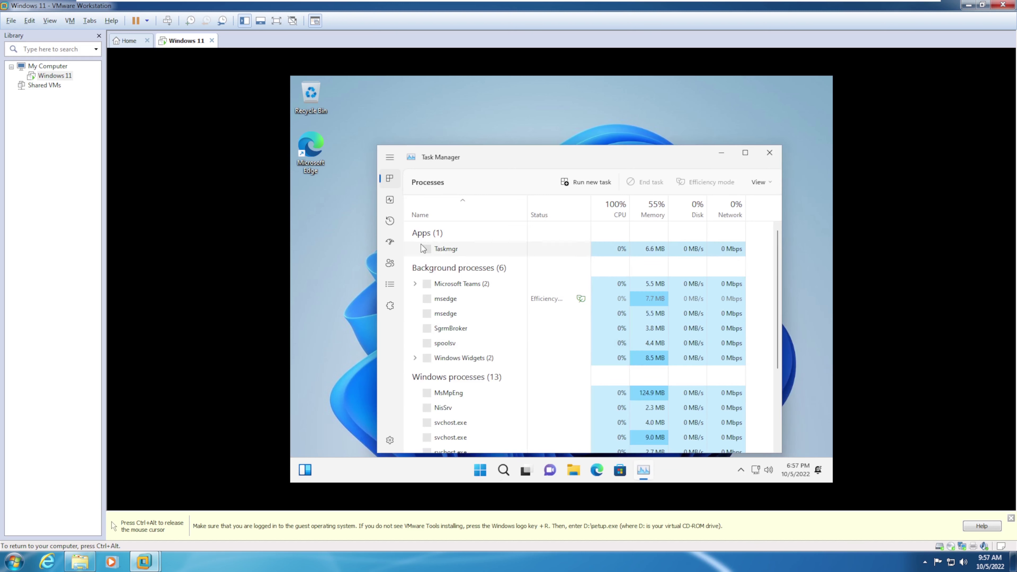
{"action": "left_click", "coordinate": [390, 200]}
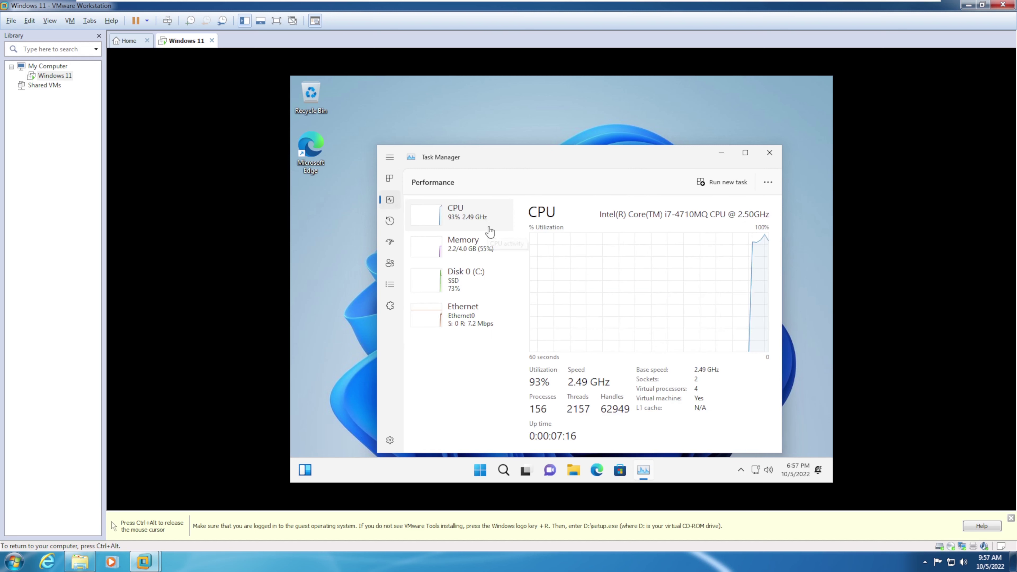
{"action": "left_click", "coordinate": [478, 259]}
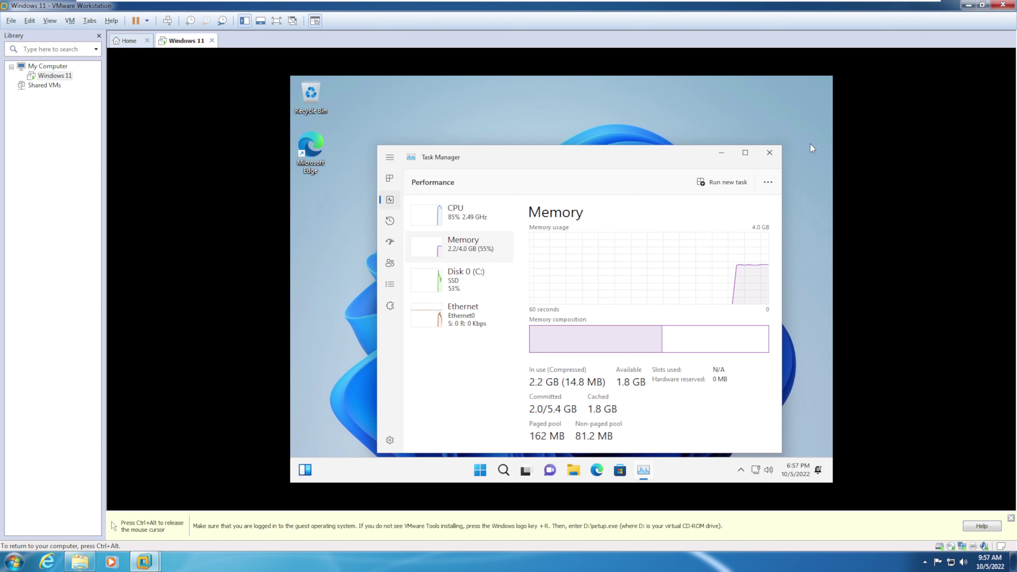
{"action": "left_click", "coordinate": [766, 153]}
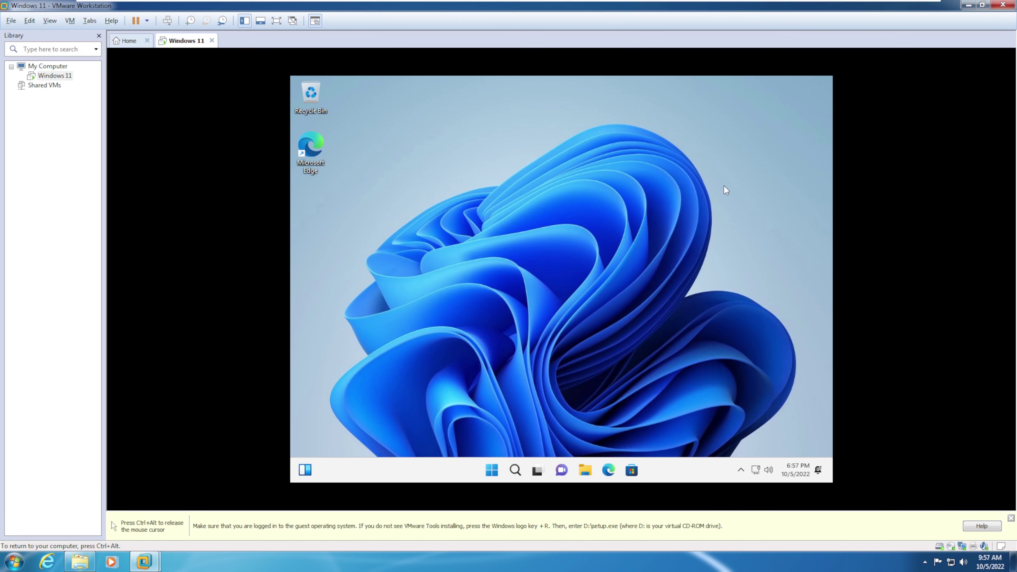